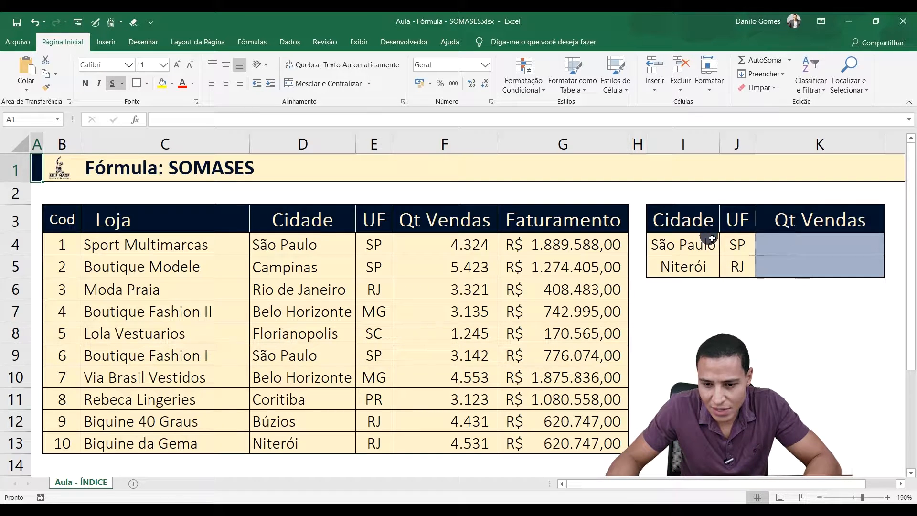
Step: Examine the summary table's Cidade, UF and Qt Vendas columns for the São Paulo/SP and Niterói/RJ rows
left_click(678, 220)
left_click(813, 228)
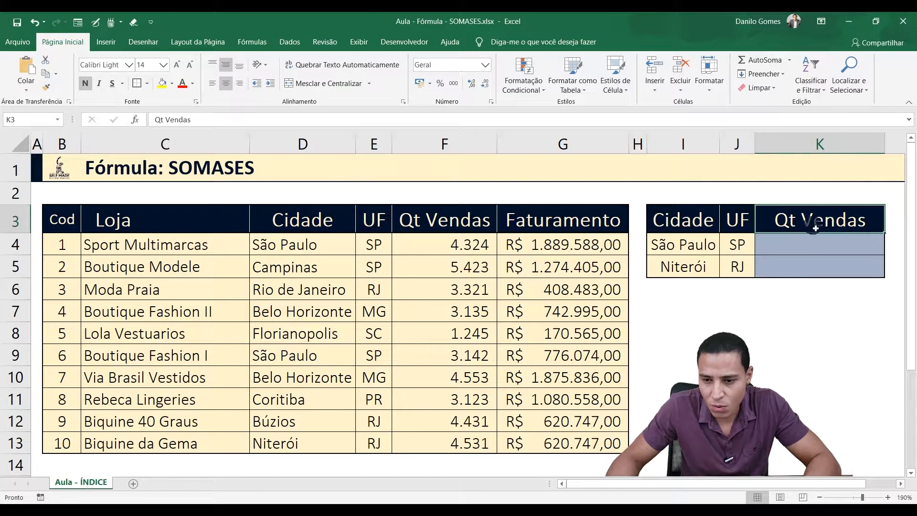
left_click(811, 247)
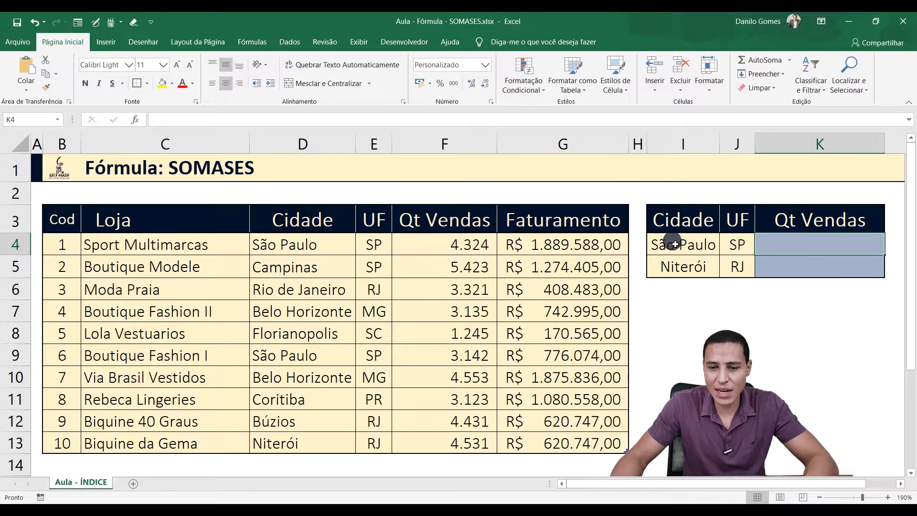
left_click(693, 242)
left_click(737, 245)
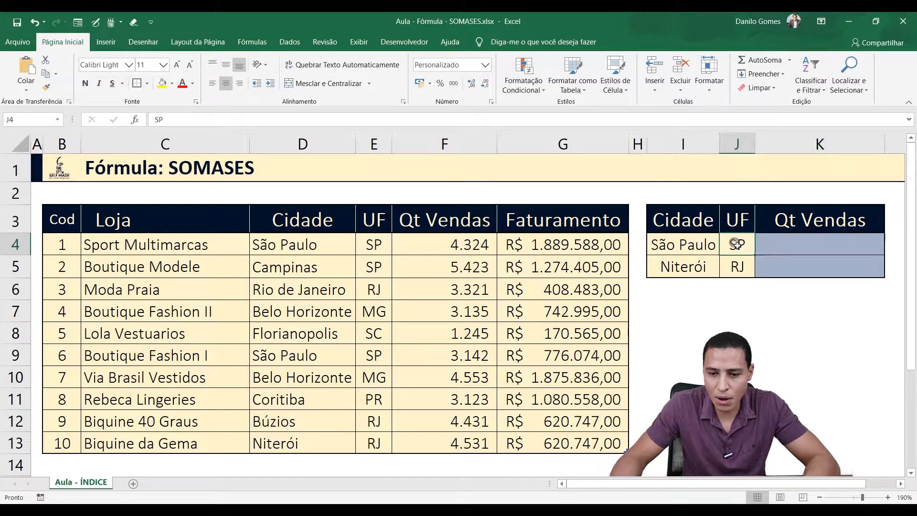
left_click(688, 270)
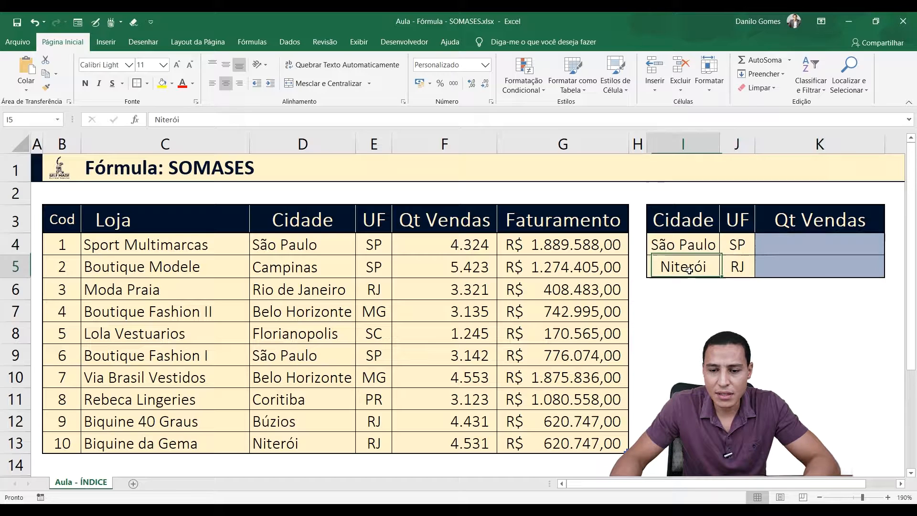
left_click(735, 266)
left_click(799, 245)
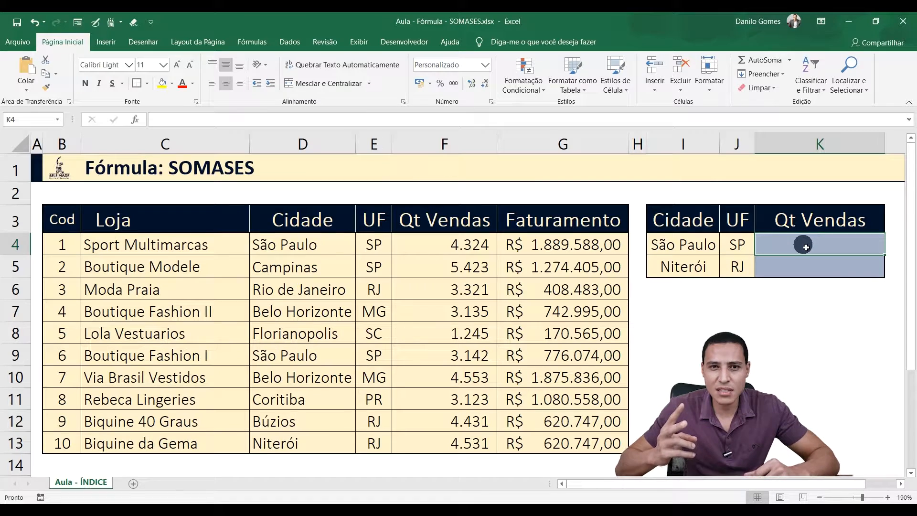
left_click(679, 244)
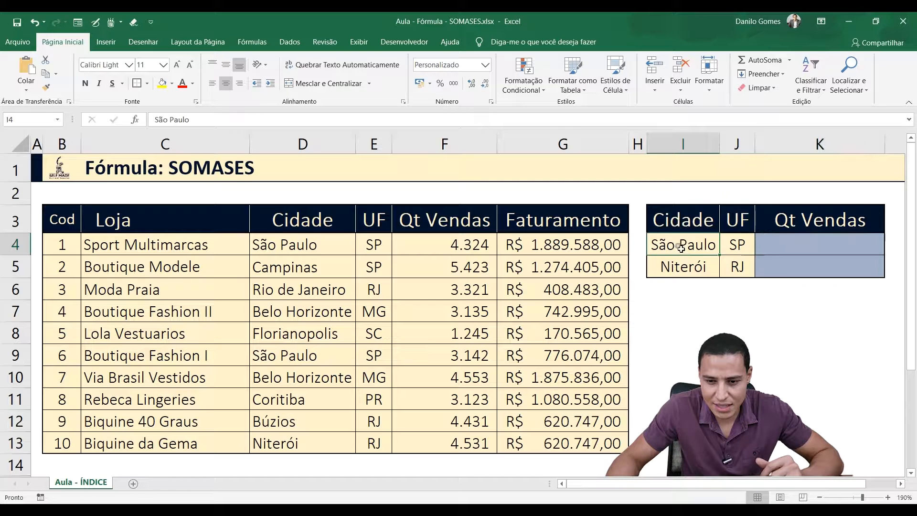
left_click(734, 247)
left_click(792, 262)
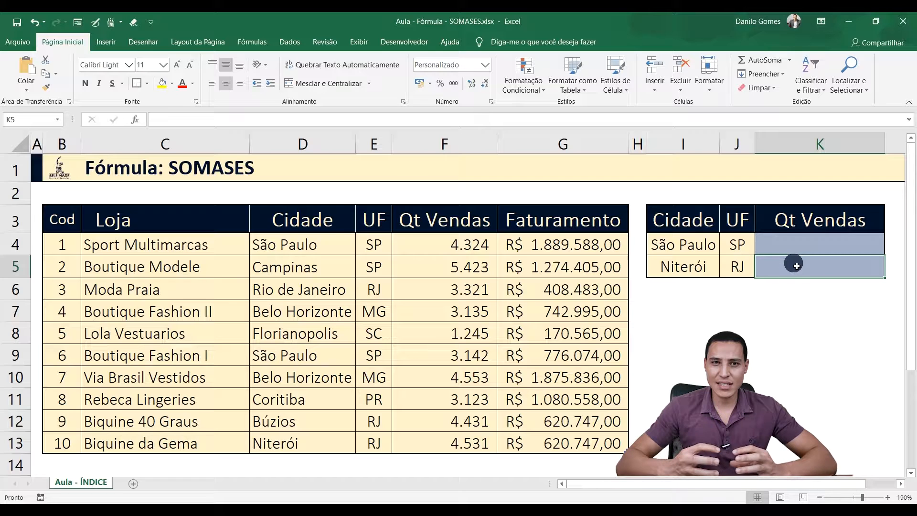
left_click(666, 268)
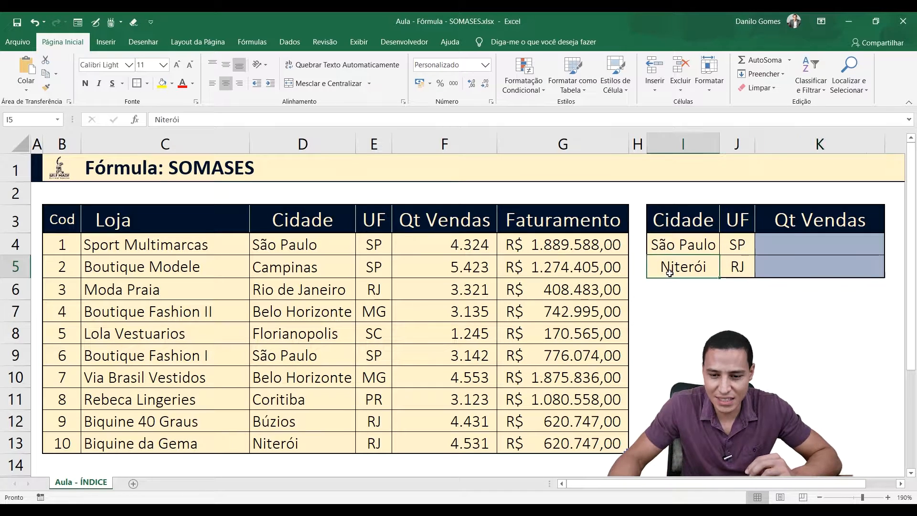
left_click(741, 270)
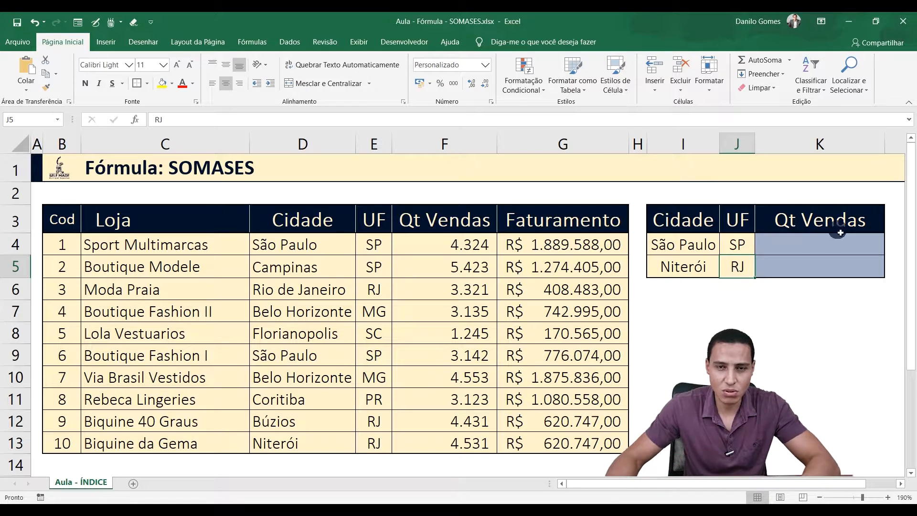
Step: Begin a SOMASES formula in cell K4, the Qt Vendas cell of the São Paulo row
left_click(795, 246)
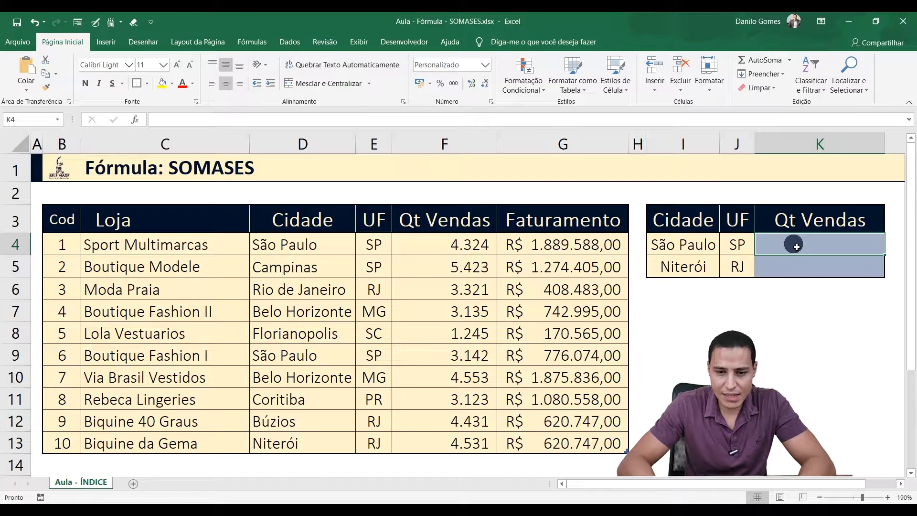
type("=")
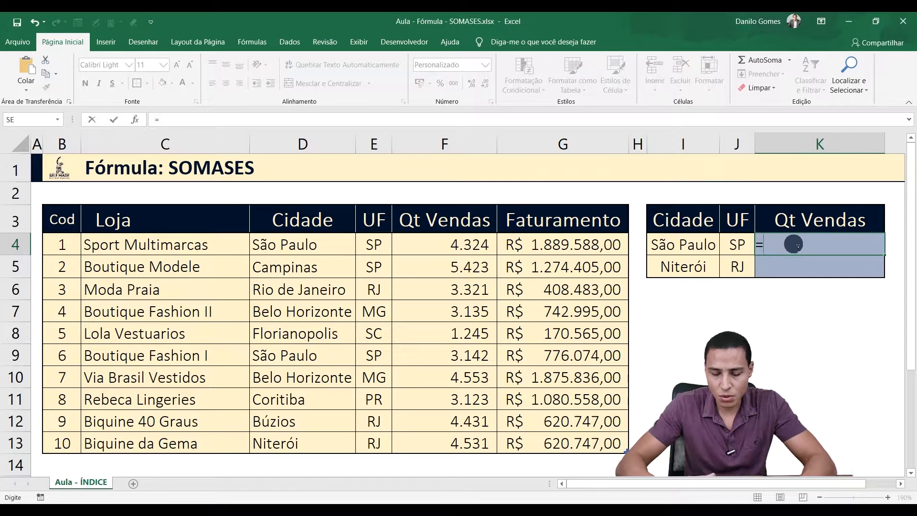
type("som")
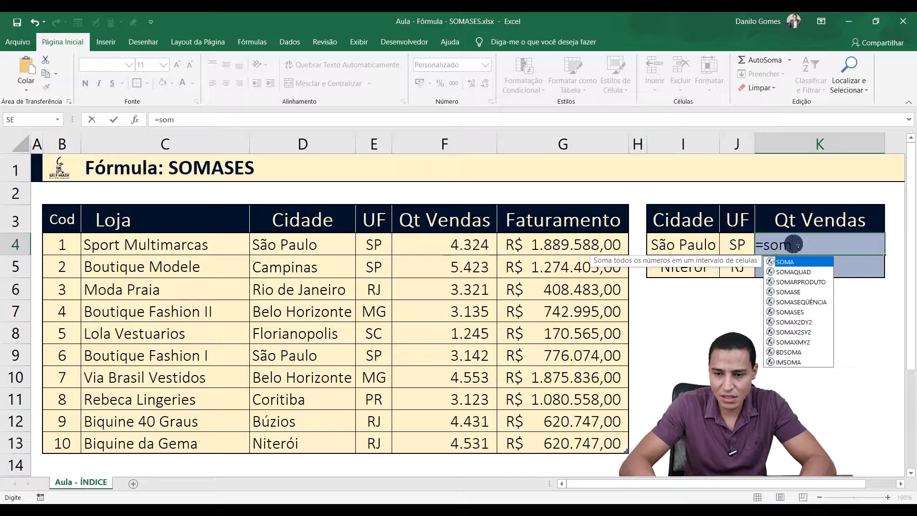
type("ase")
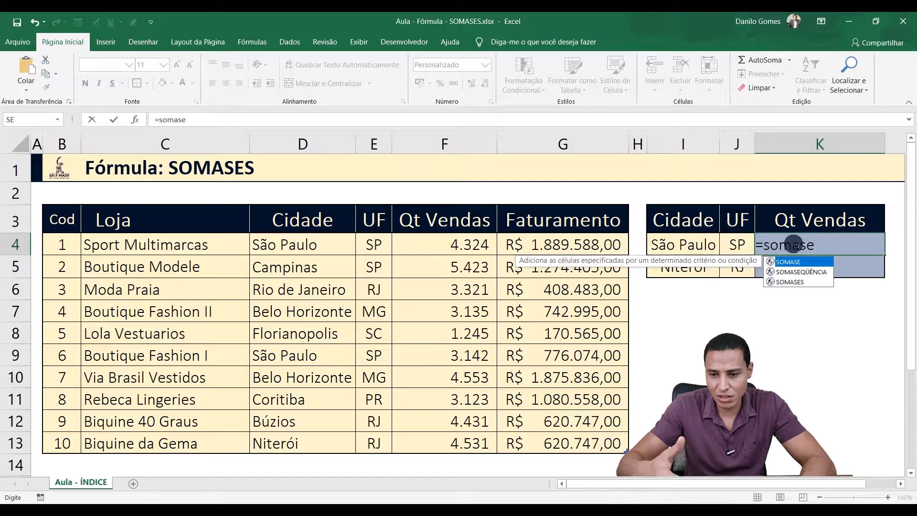
type("s")
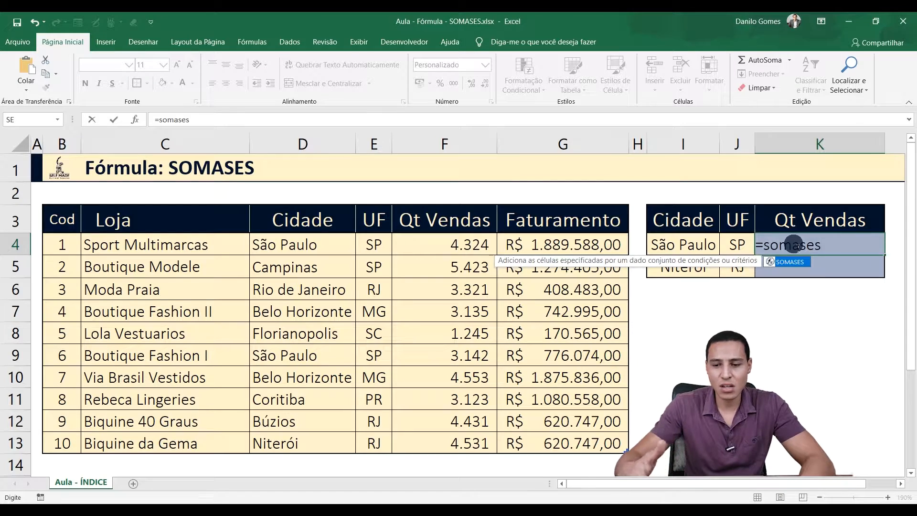
key("Tab")
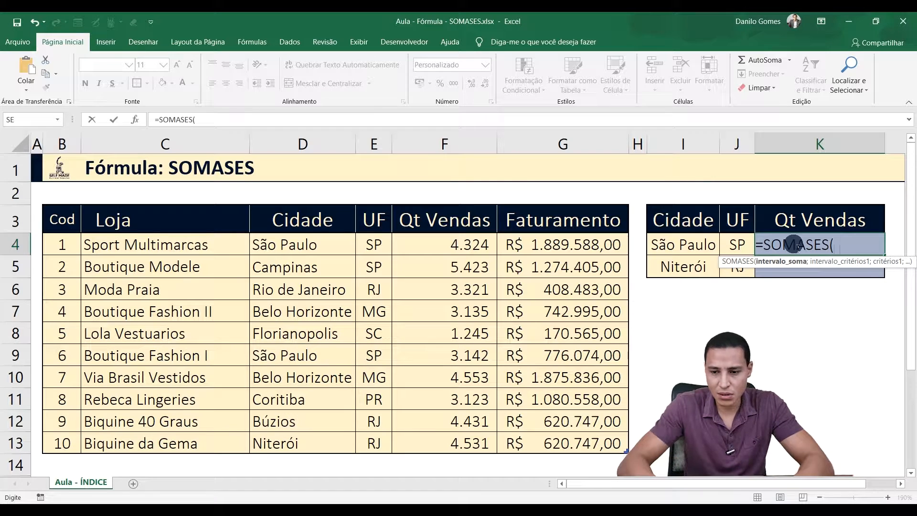
Step: Set the sum range of the SOMASES formula to Tabela_Lojas[Qt Vendas]
type("ta")
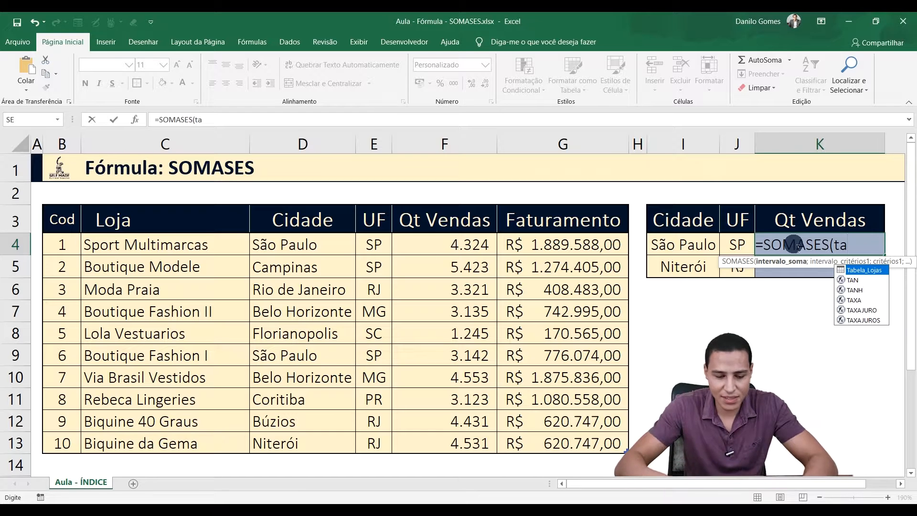
key("Tab")
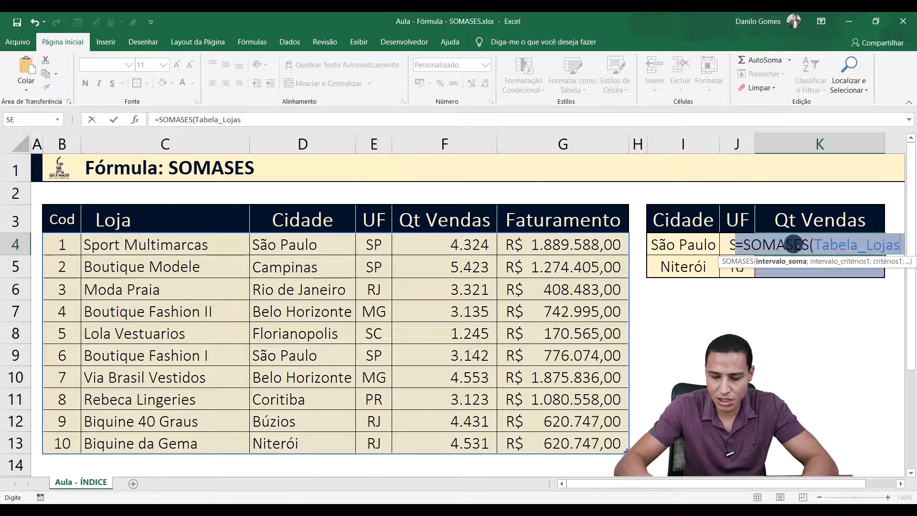
type("[")
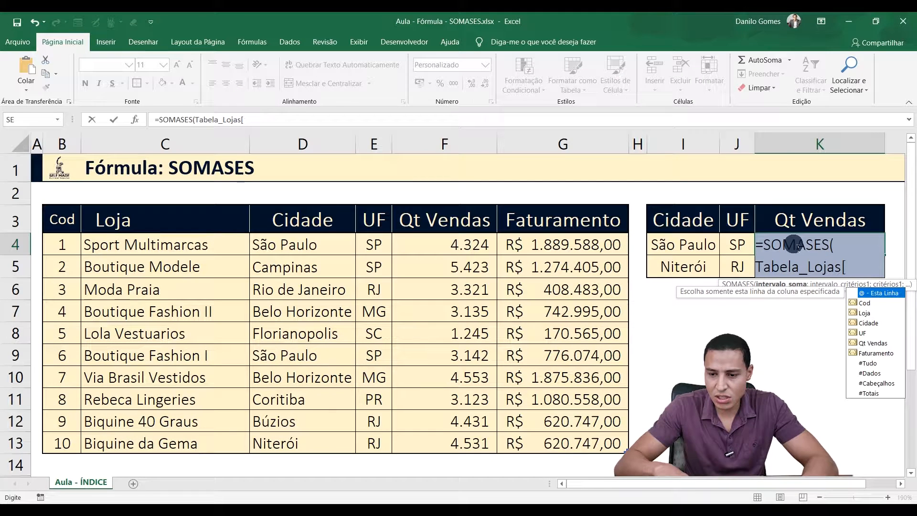
key("Down")
key("Down")
key("Down")
key("Down")
key("Down")
key("Tab")
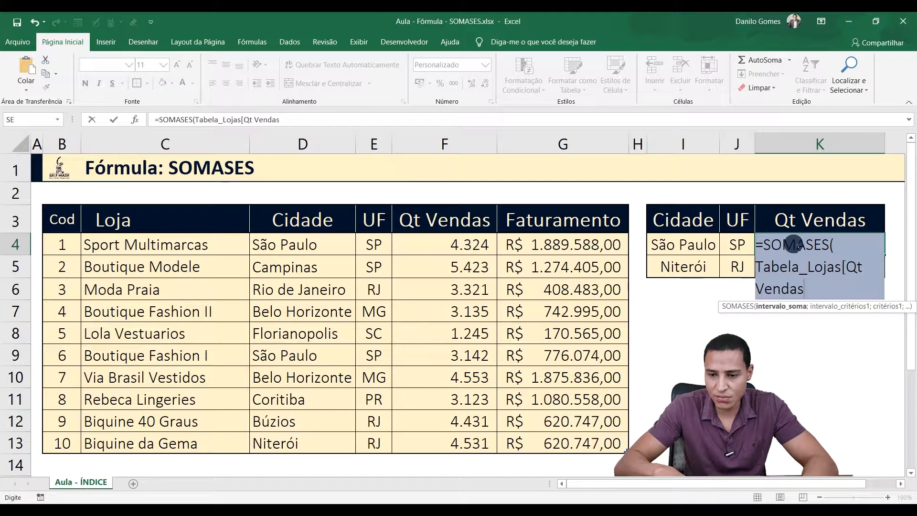
type("]")
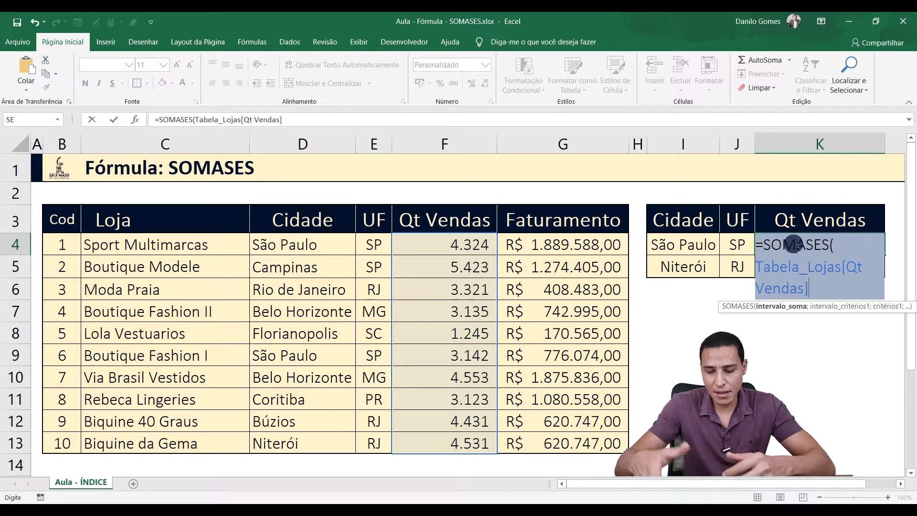
type(";")
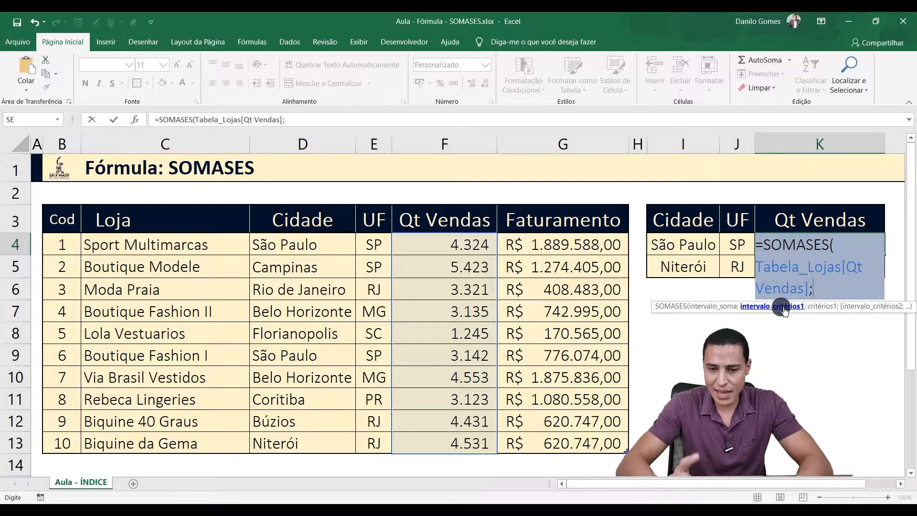
Step: Add the first condition to the SOMASES formula: criteria range Tabela_Lojas[Cidade] with cell I4 as the criterion
type("ta")
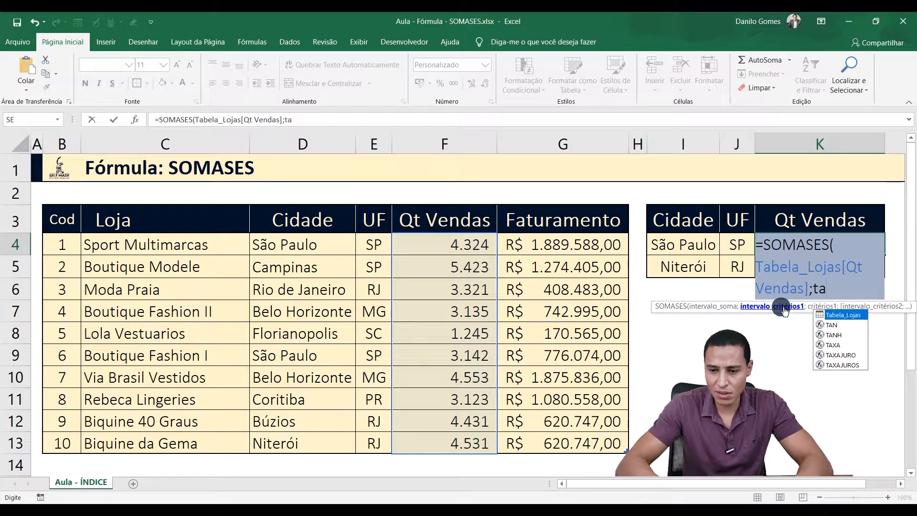
key("Tab")
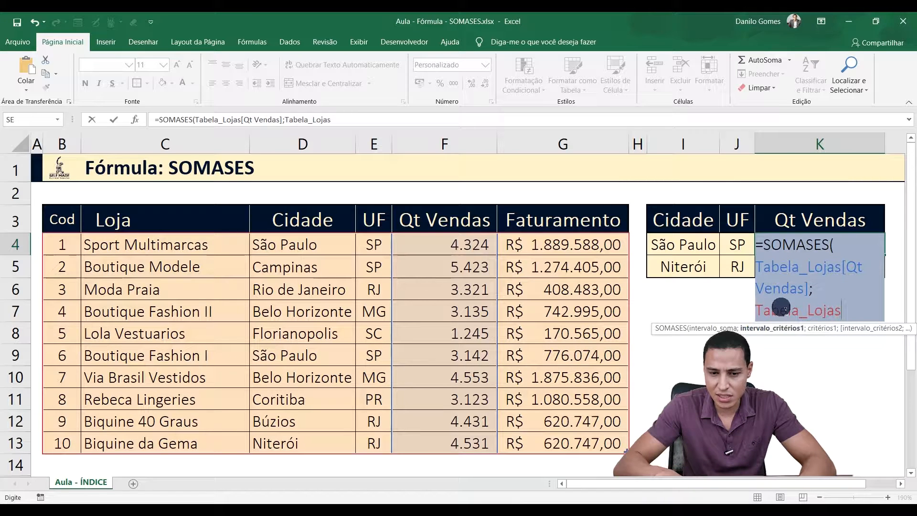
type("[")
key("Down")
key("Down")
key("Down")
key("Tab")
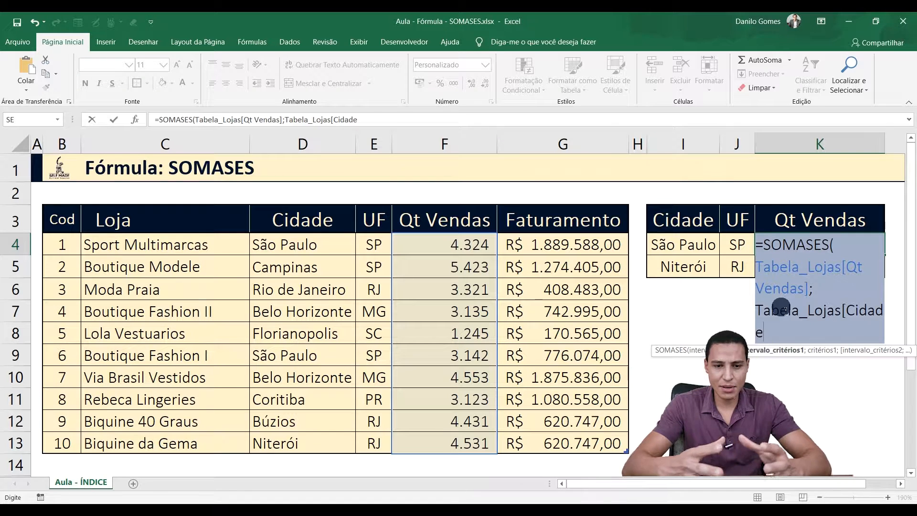
type("]")
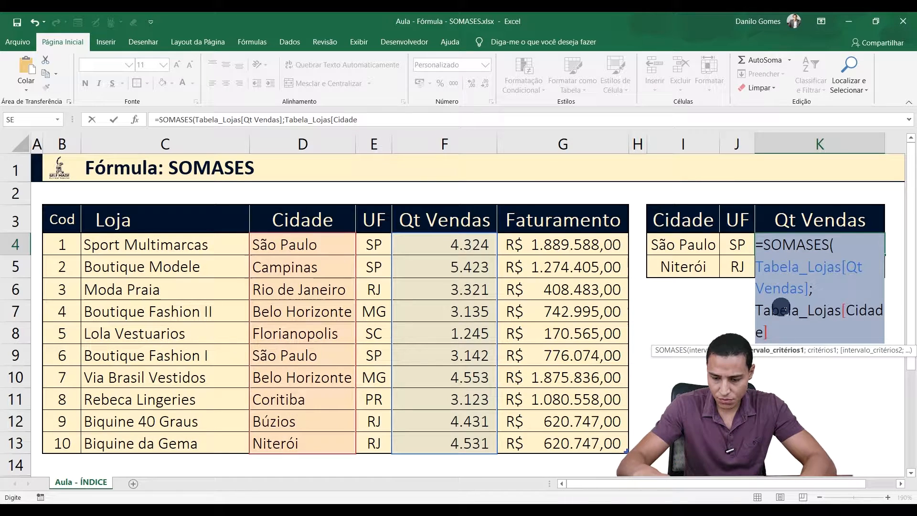
type(";")
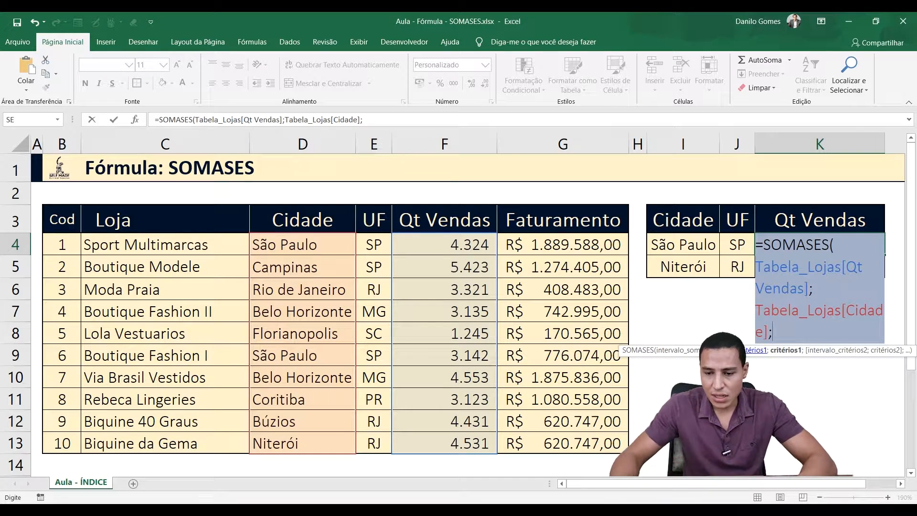
left_click(698, 244)
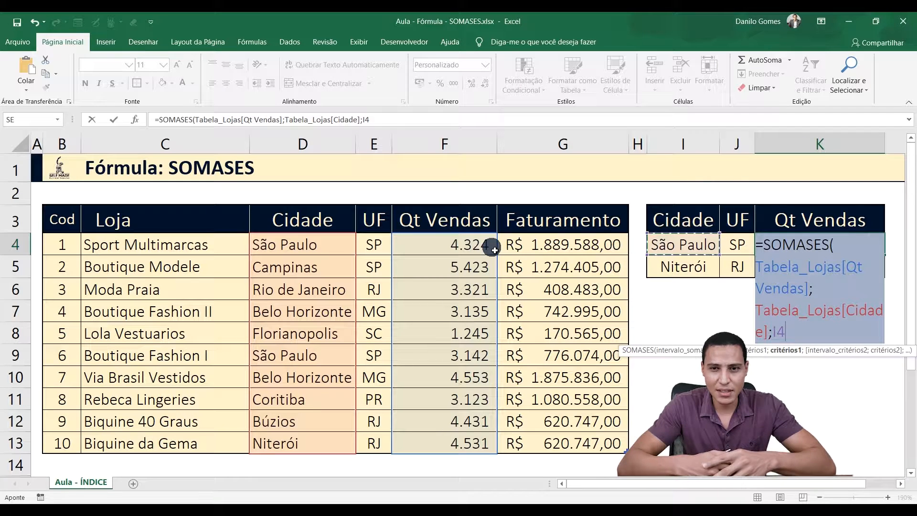
type(";")
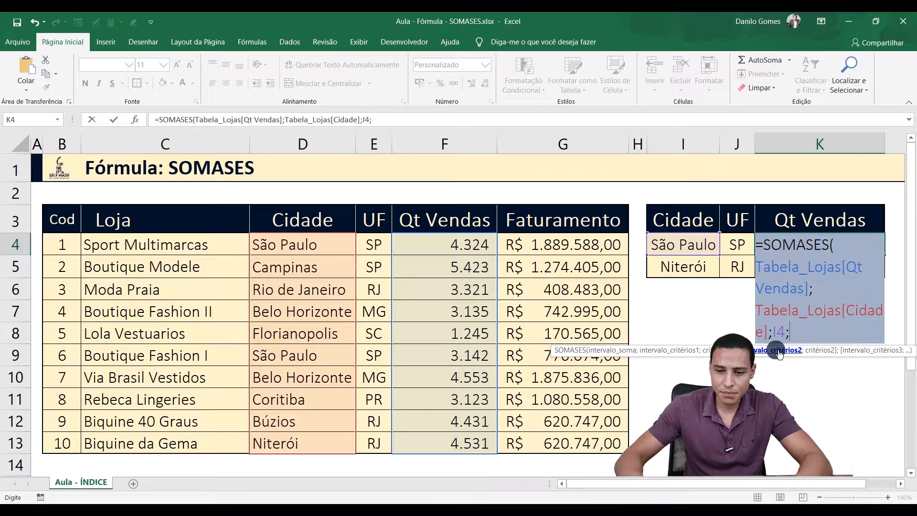
Step: Set the second criteria range of the SOMASES formula in K4 to Tabela_Lojas[UF]
type("ta")
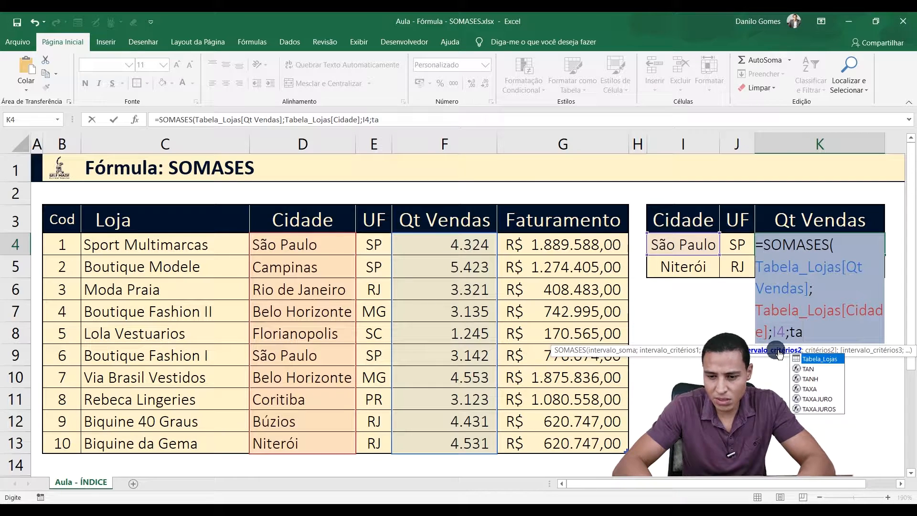
key("Tab")
type("[")
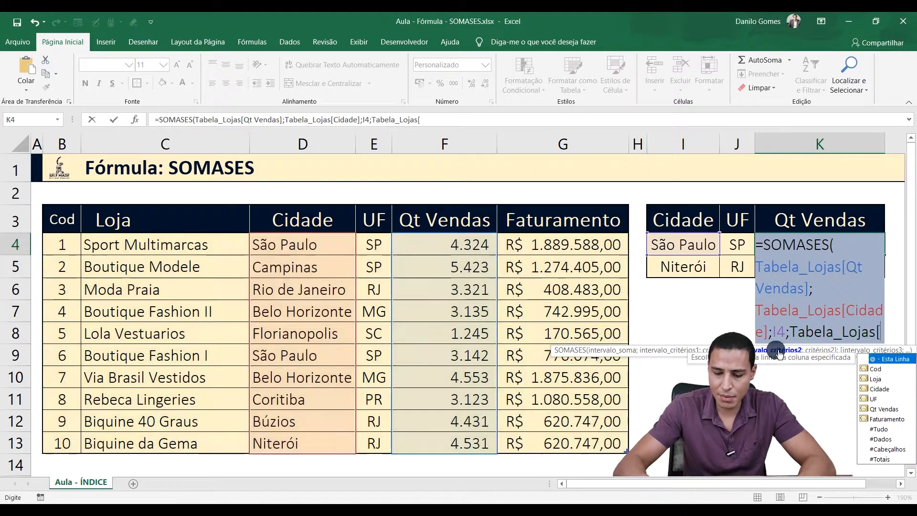
key("Down")
key("Down")
key("Down")
key("Down")
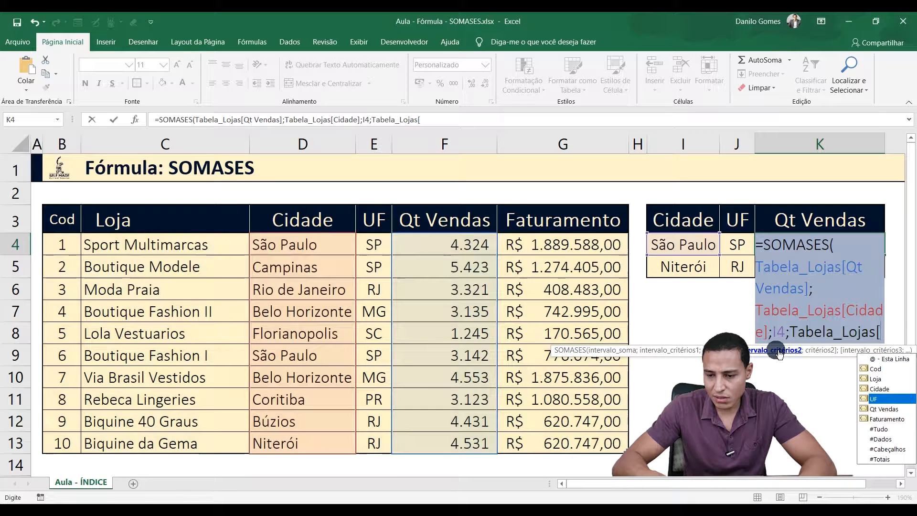
key("Tab")
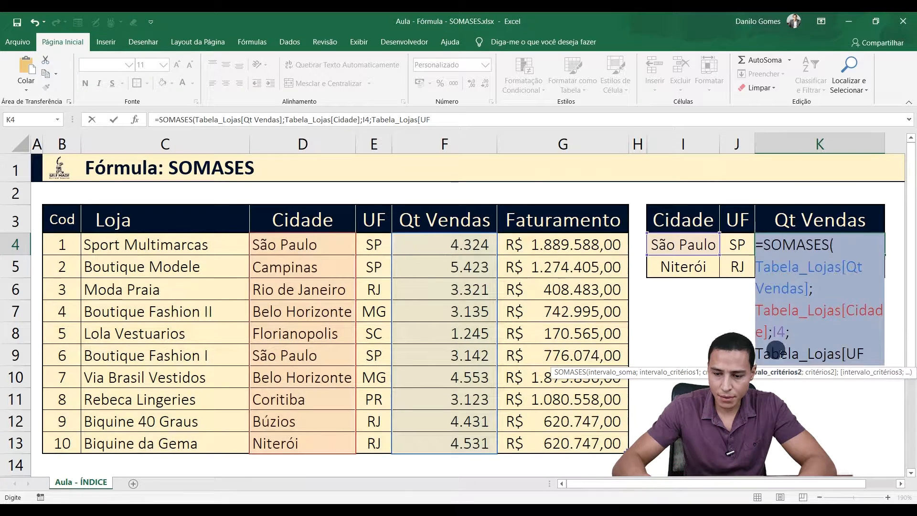
type("]")
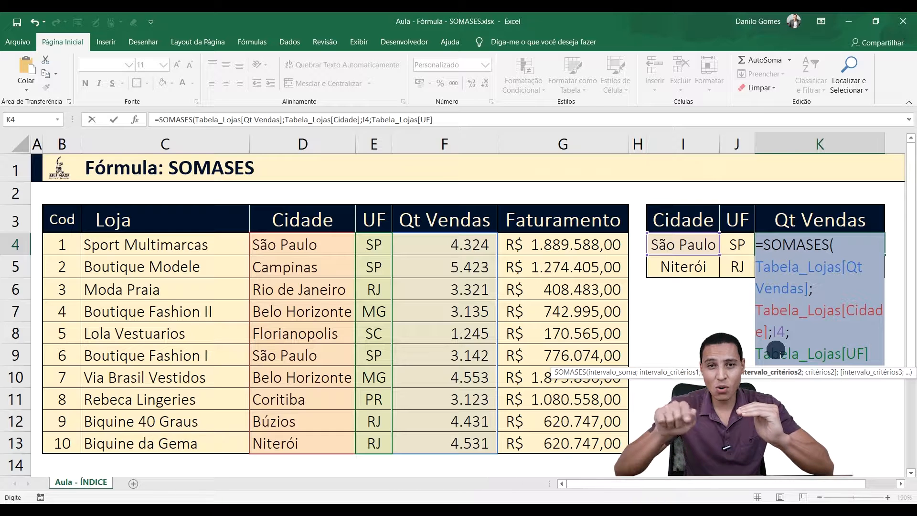
Step: Use cell J4 as the second criterion and complete the SOMASES formula in K4
type(";")
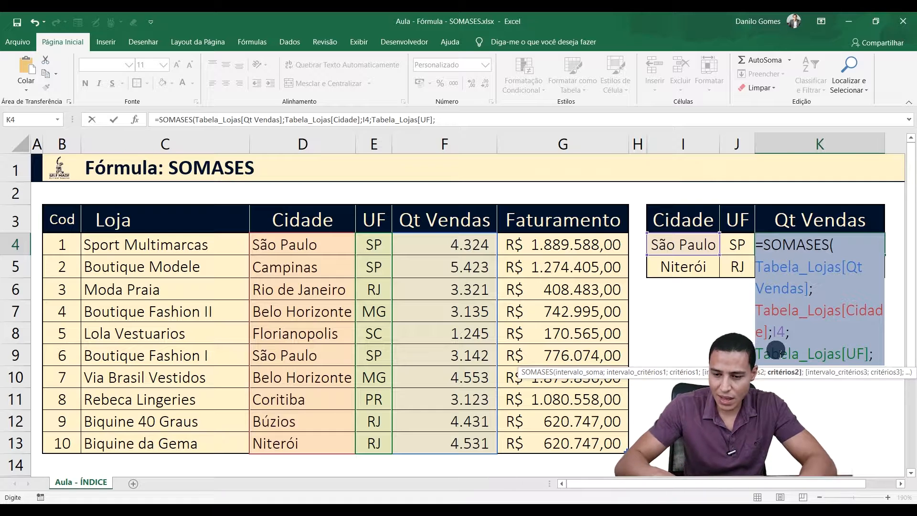
key("Left")
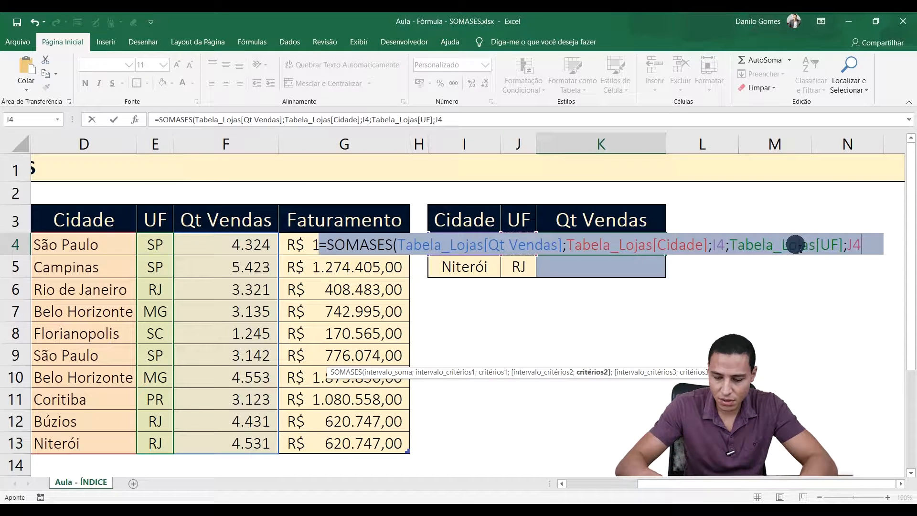
type(";")
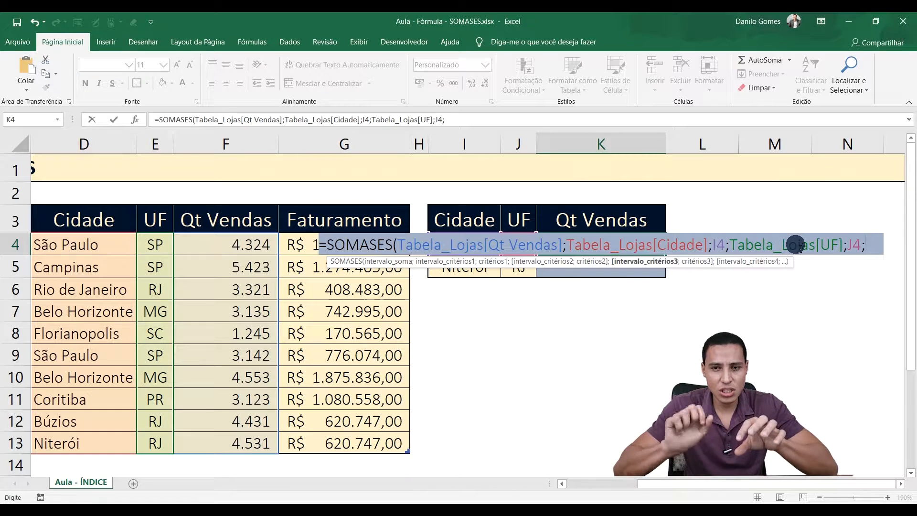
key("BackSpace")
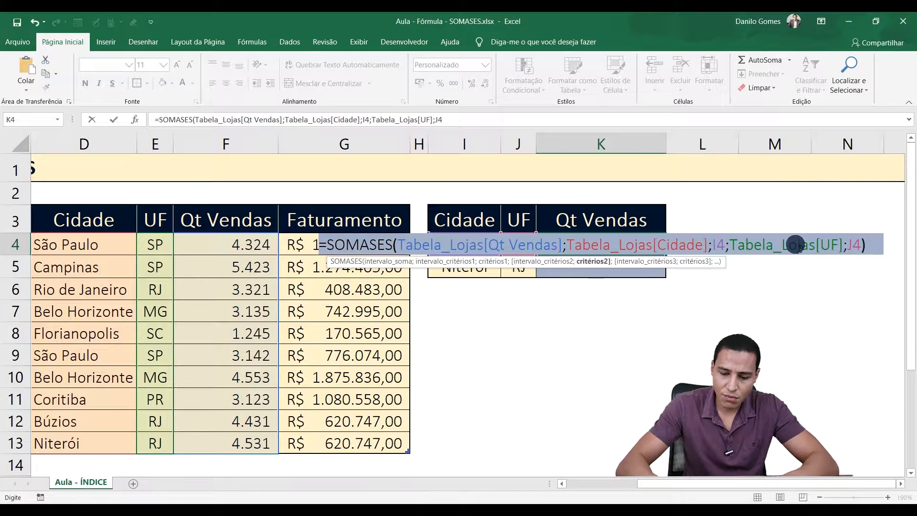
type(")")
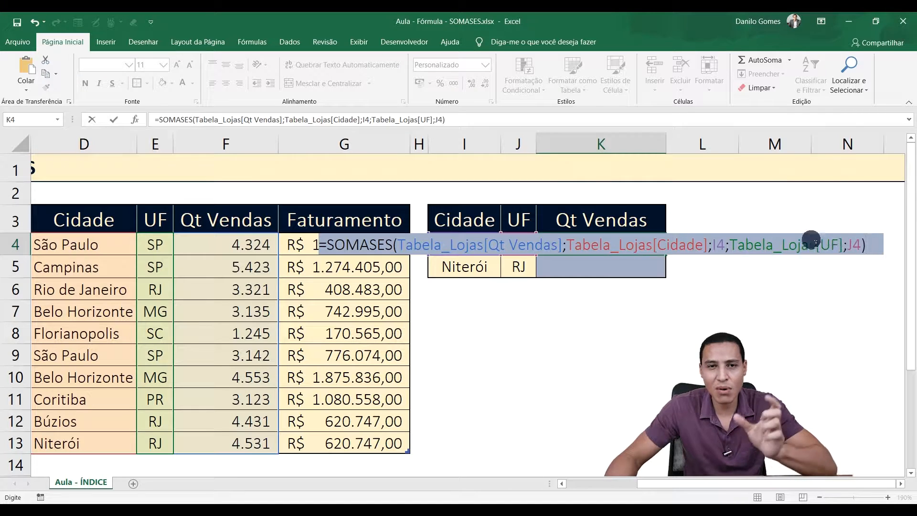
key("Return")
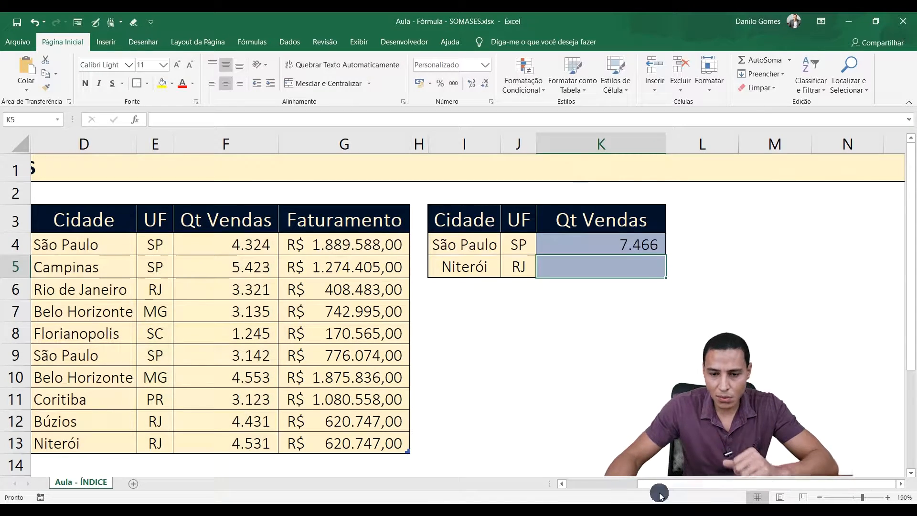
Step: Fill the São Paulo, SP and Qt Vendas cells of the Sport Multimarcas row (D4:F4) with blue
scroll(785, 243, "left", 3)
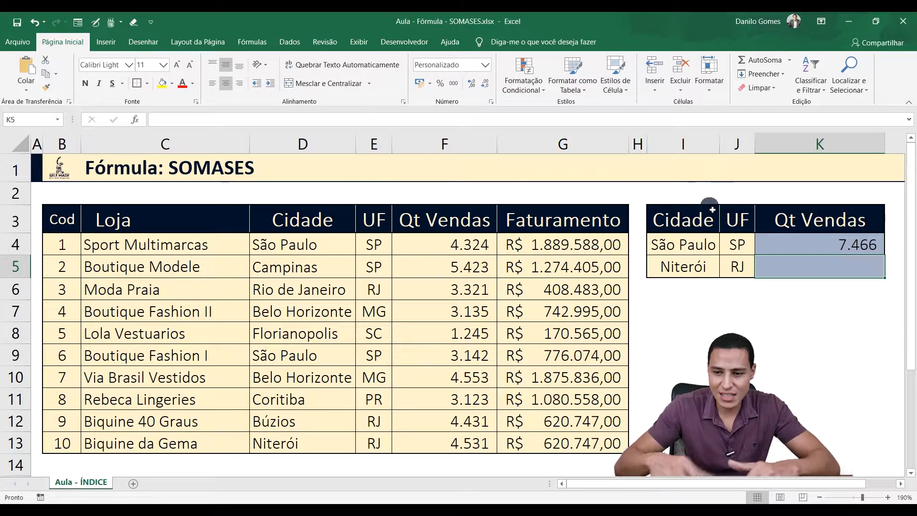
left_click(285, 247)
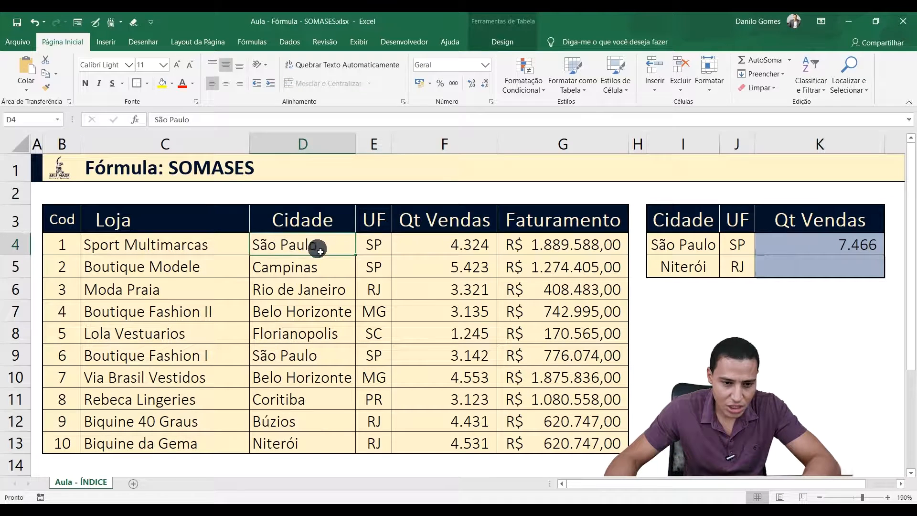
left_click(370, 246, "ctrl")
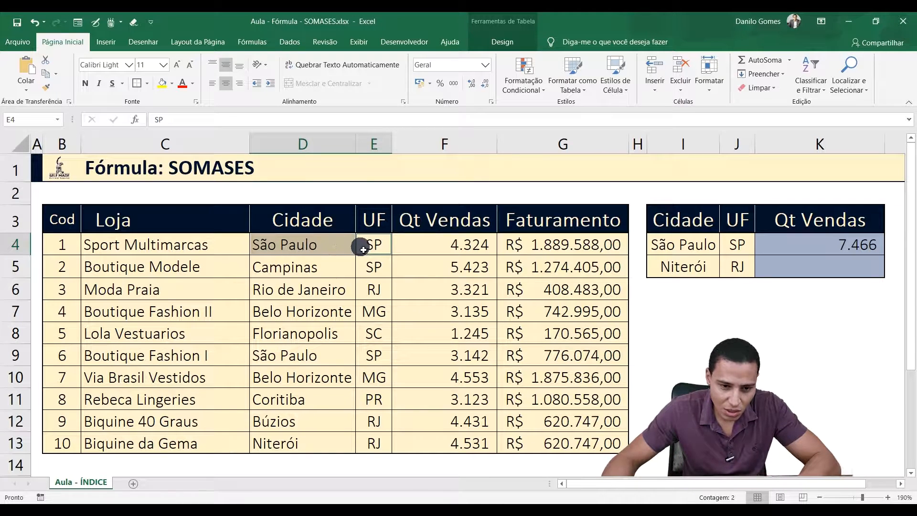
left_click(432, 242)
left_click(355, 249)
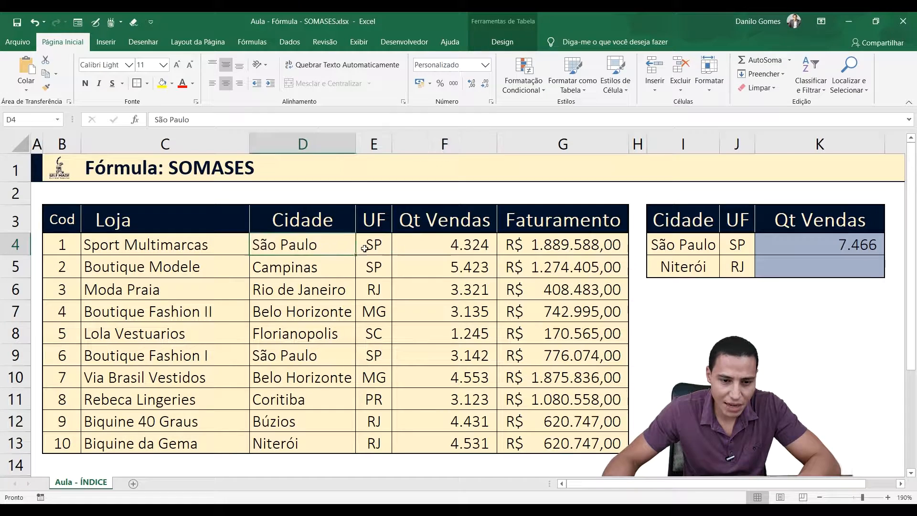
left_click_drag(356, 248, 430, 243)
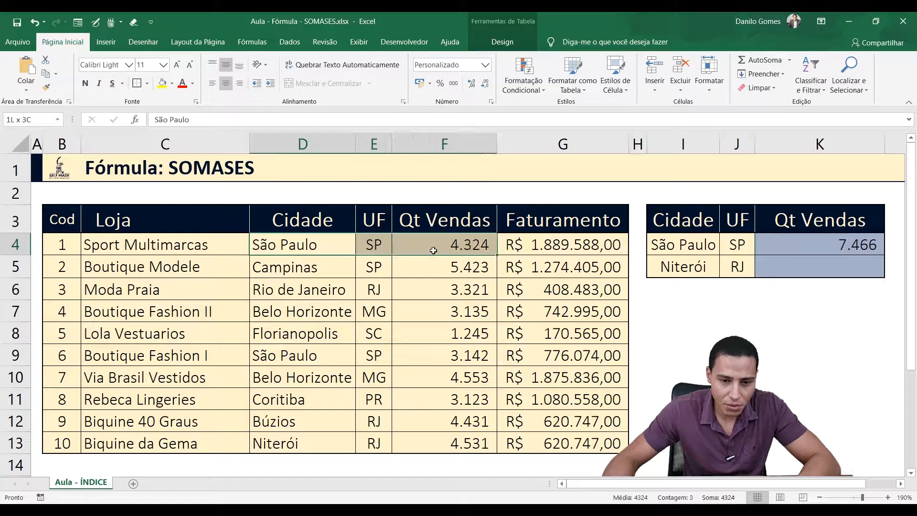
left_click(173, 83)
left_click(179, 202)
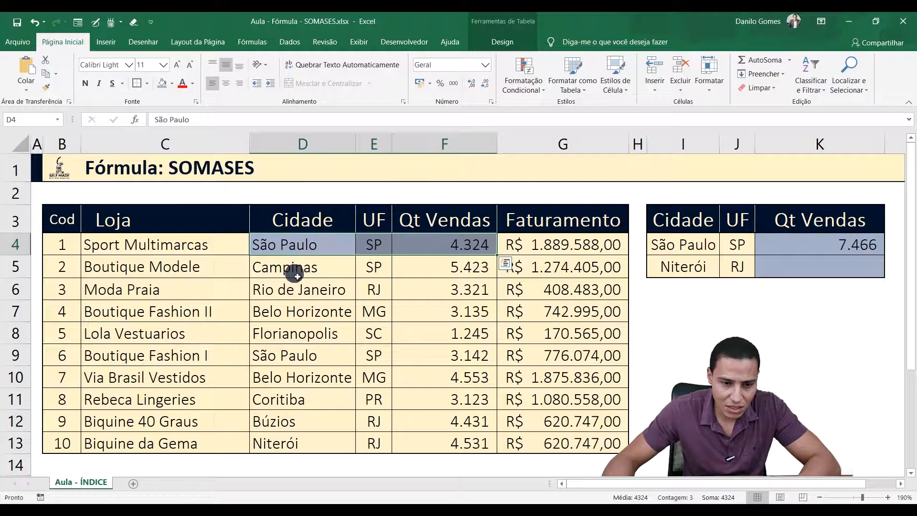
Step: Find the other São Paulo/SP row, Boutique Fashion I, and fill its cells D9:F9 with the same blue
left_click(297, 277)
left_click(362, 266)
left_click(311, 291)
left_click(317, 314)
left_click(316, 335)
left_click_drag(314, 354, 370, 357)
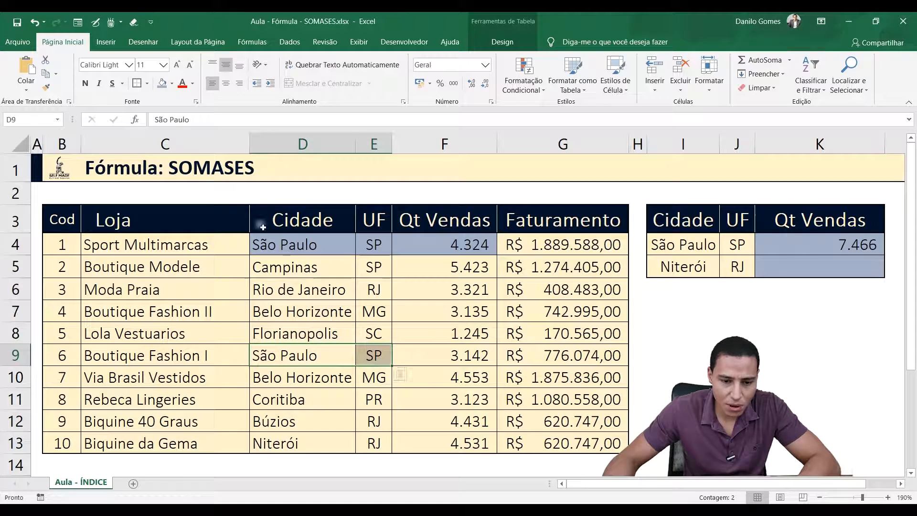
left_click(163, 83)
left_click(455, 363)
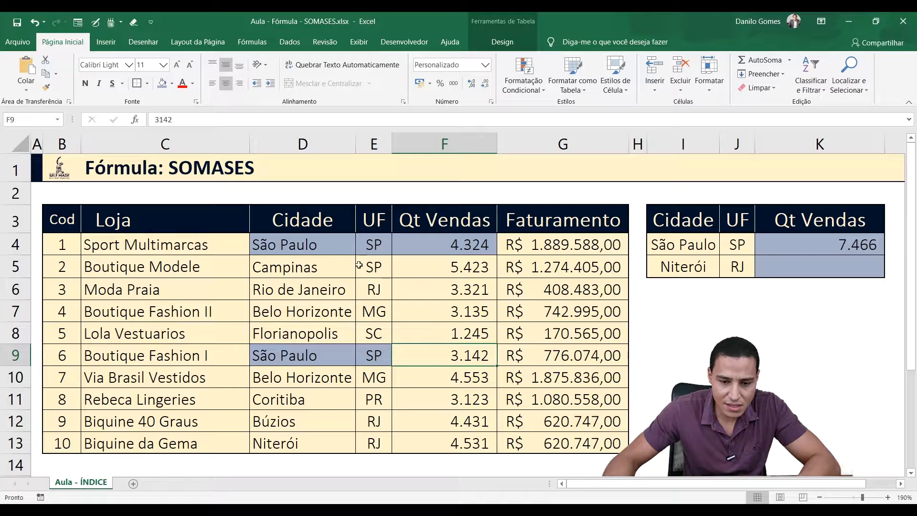
left_click(162, 83)
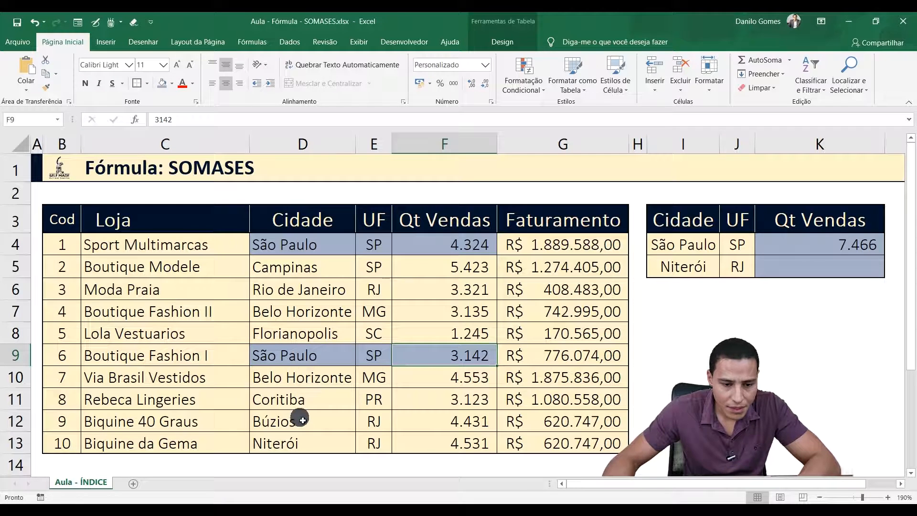
Step: Check the sum of the two highlighted Qt Vendas cells, F4 and F9, against the São Paulo result in K4
left_click(461, 247)
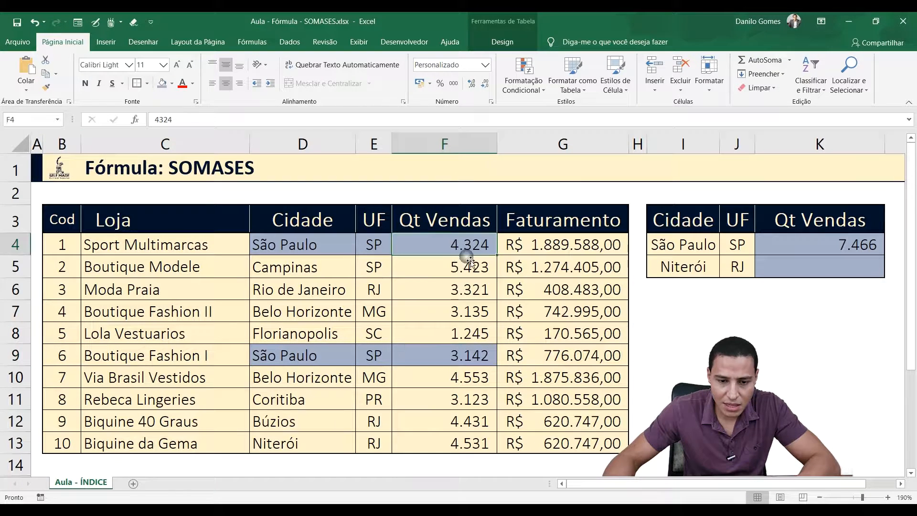
left_click(454, 354, "ctrl")
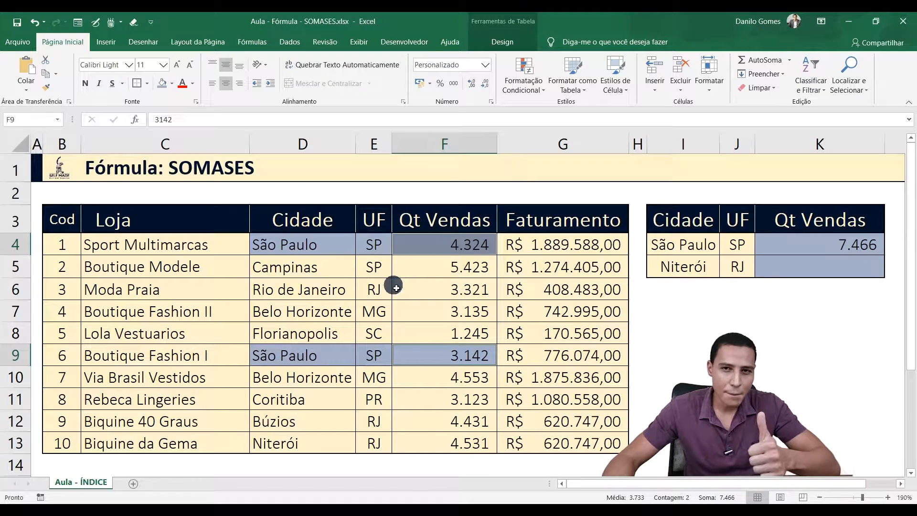
left_click(316, 294)
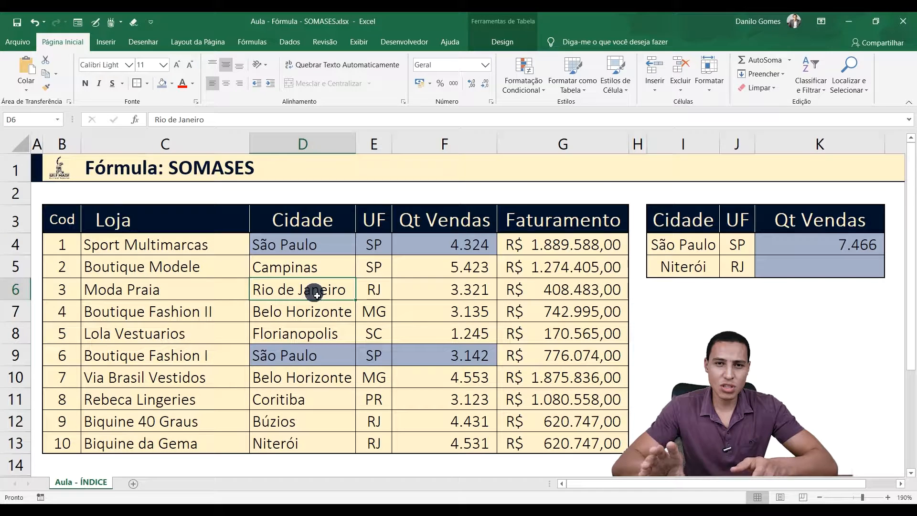
Step: Begin a SOMASES formula in cell K5, the Qt Vendas cell of the Niterói row
left_click(769, 272)
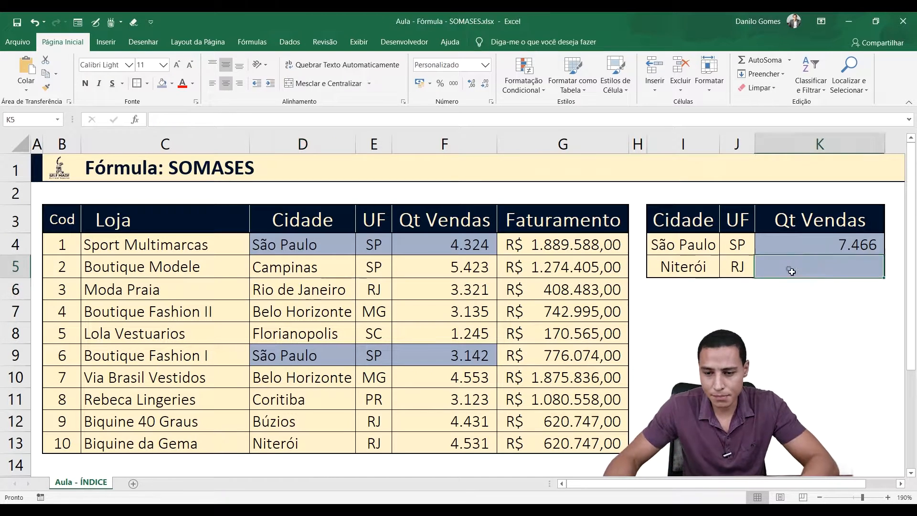
type("=")
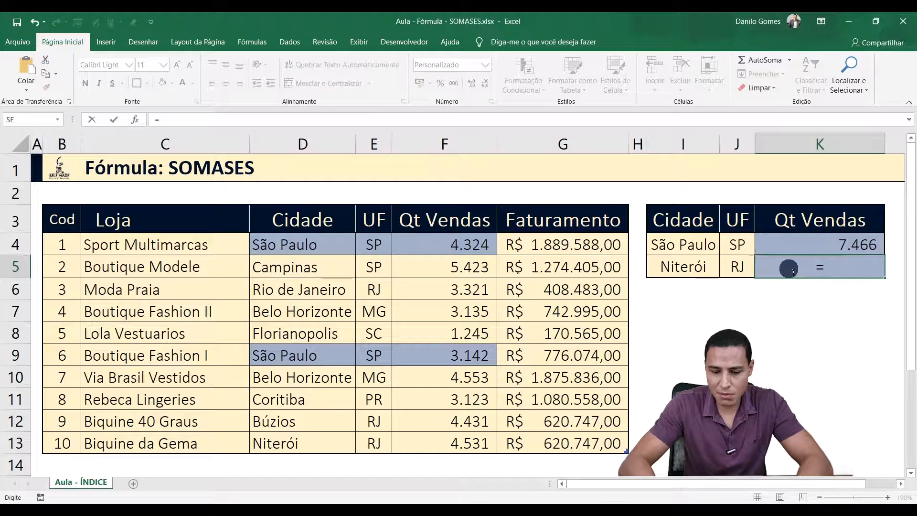
type("somas")
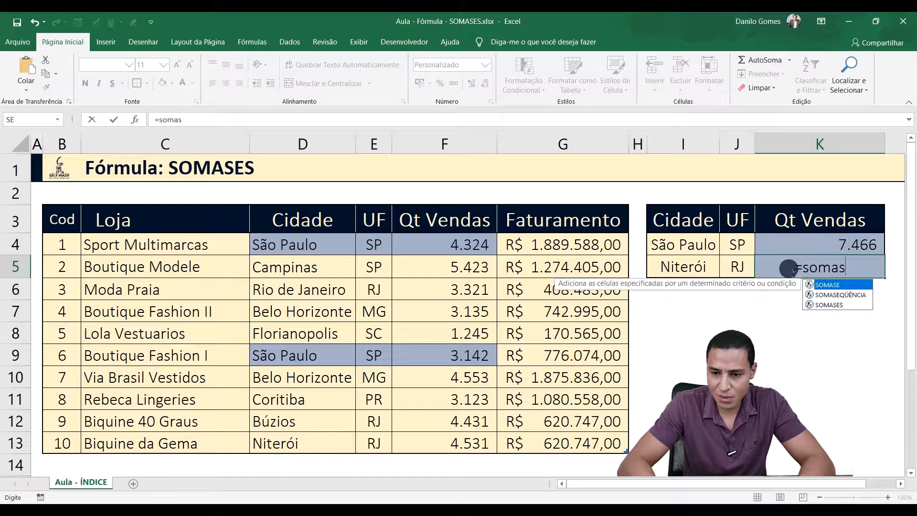
type("es")
key("Tab")
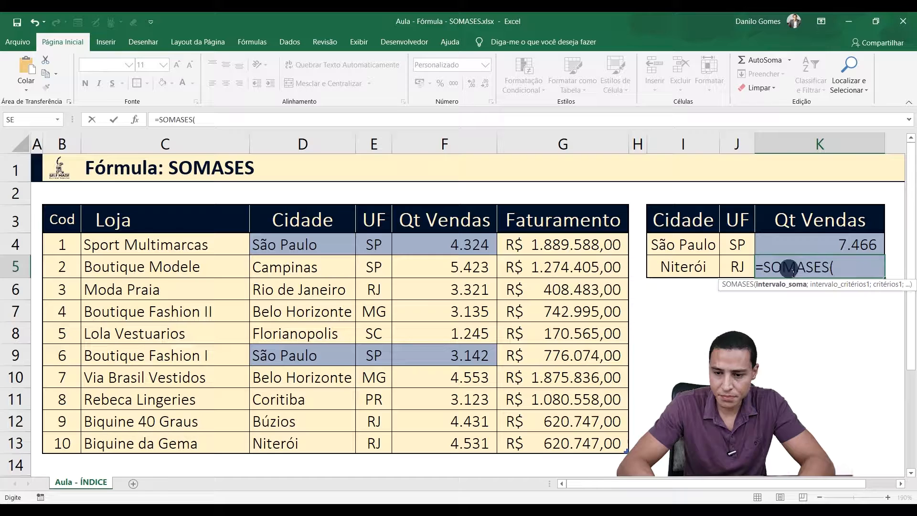
Step: Set the sum range of the K5 SOMASES formula to Tabela_Lojas[Qt Vendas]
type("ta")
key("Tab")
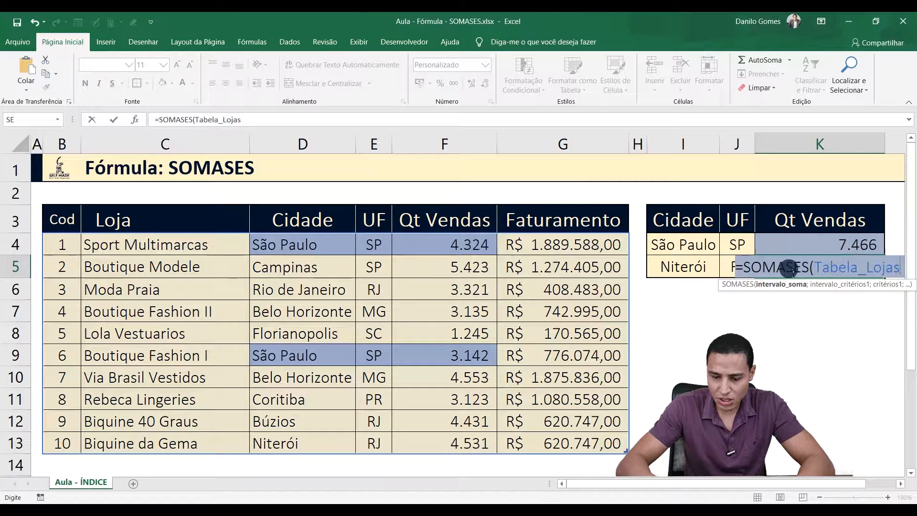
type("[")
key("Down")
key("Down")
key("Down")
key("Down")
key("Down")
key("Tab")
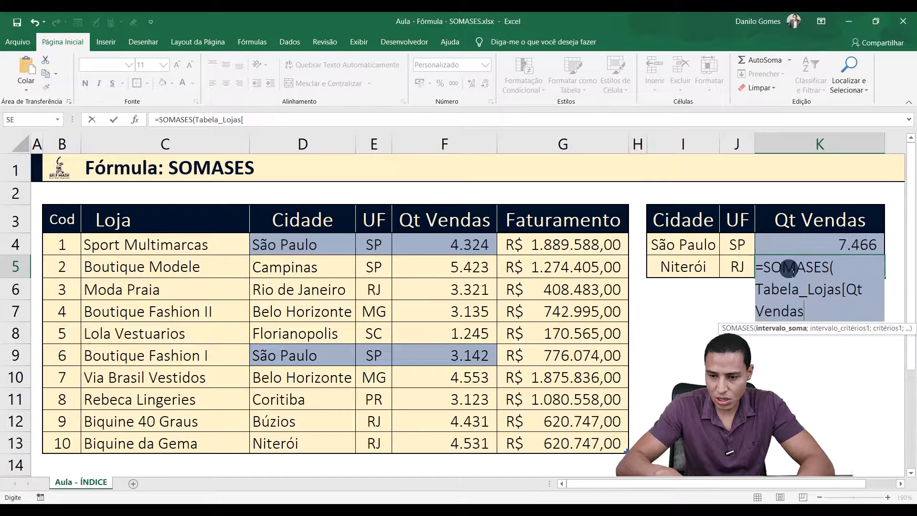
type("]")
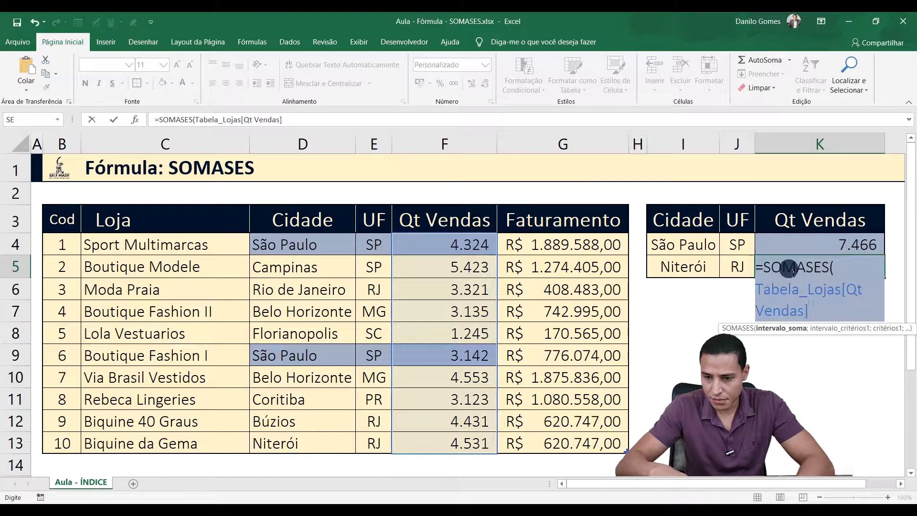
type(";Ta")
Step: Add the first condition to the K5 formula: criteria range Tabela_Lojas[Cidade] with cell I5 as the criterion
key("Tab")
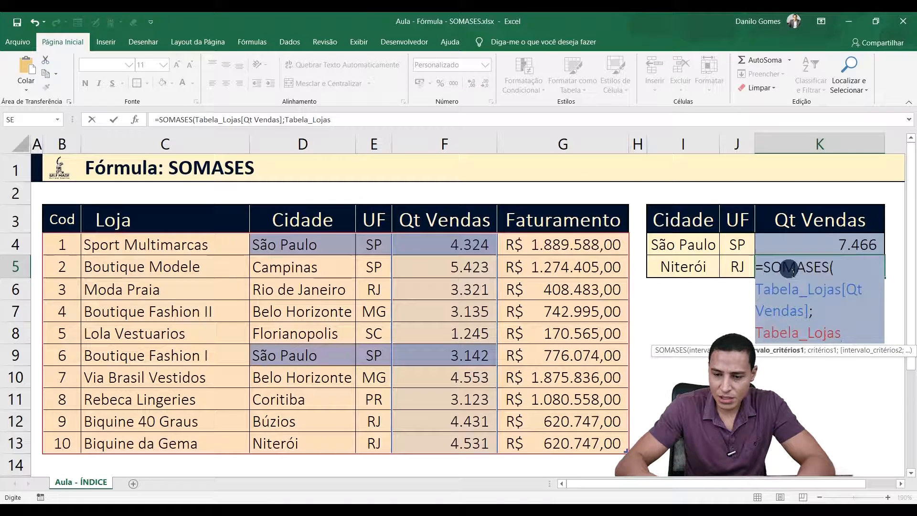
type("[")
key("Down")
key("Down")
key("Down")
key("Tab")
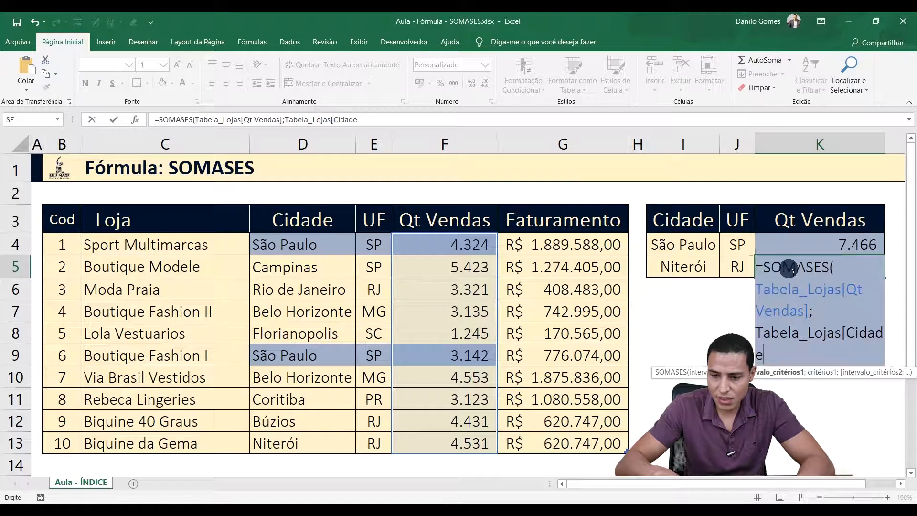
type("]")
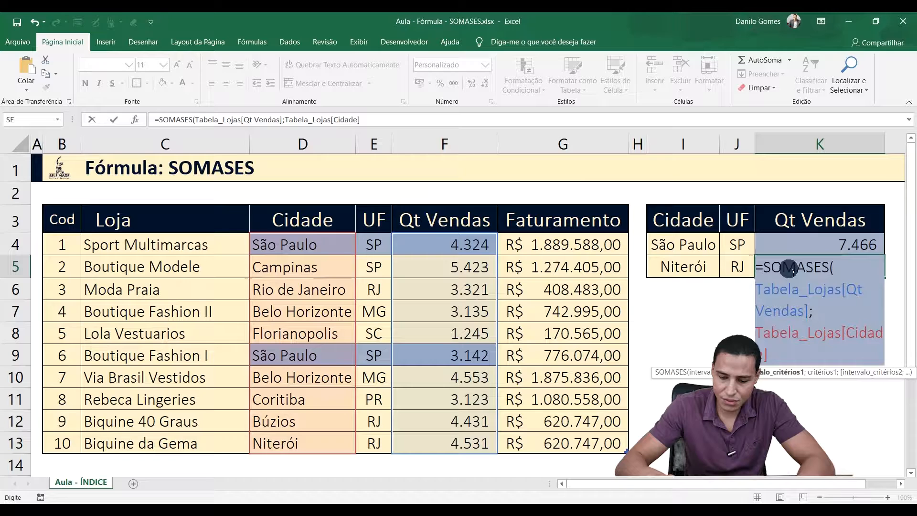
type(";")
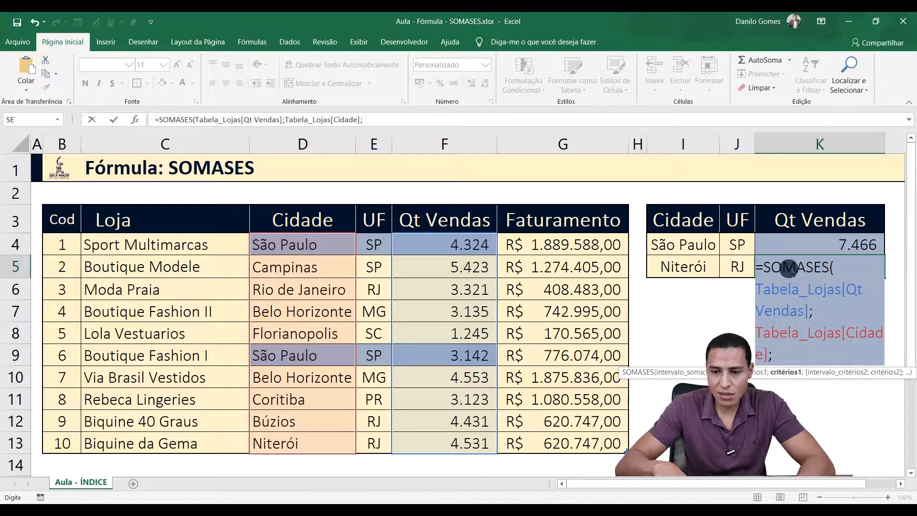
key("Left")
key("Left")
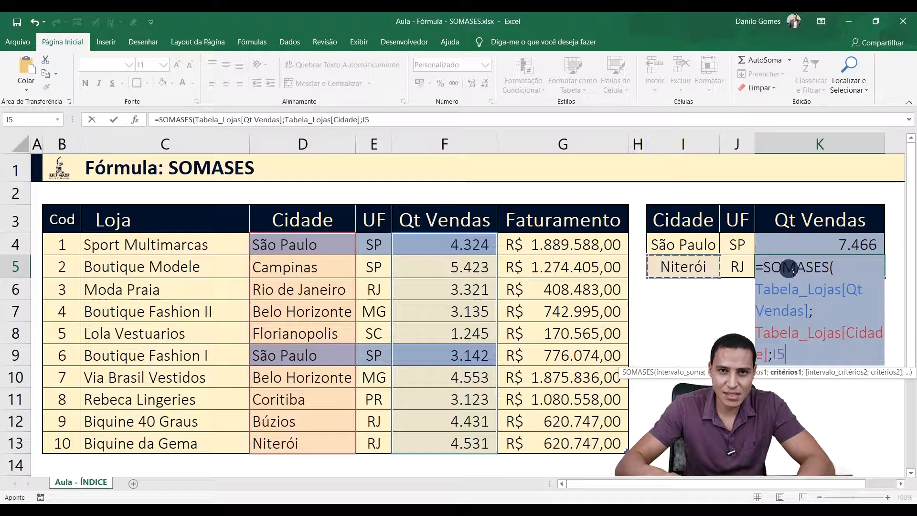
Step: Add the second condition to the K5 formula: criteria range Tabela_Lojas[UF] with cell J5 as the criterion
type(";")
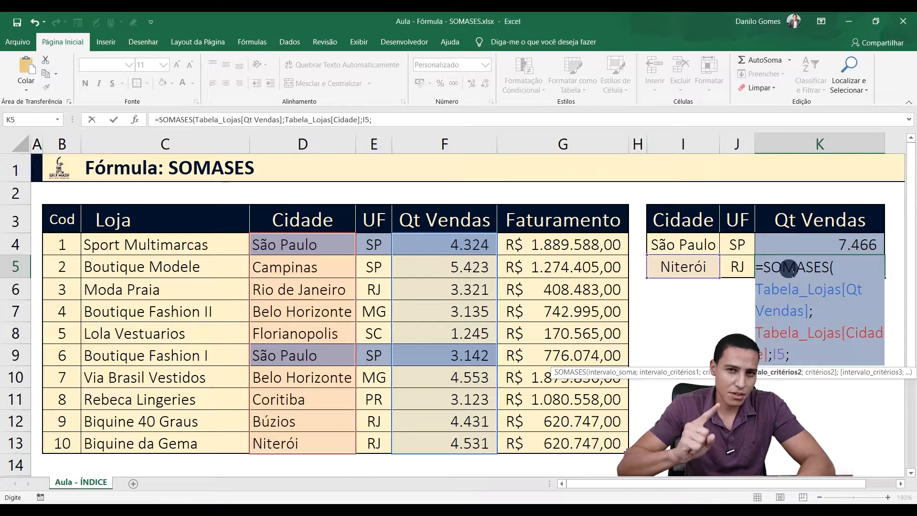
type("Tabela_Lojas")
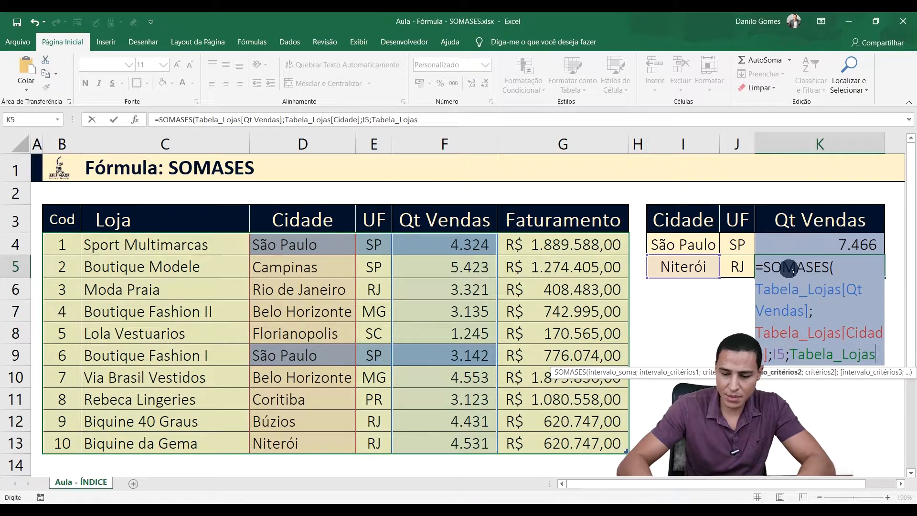
type("[UF")
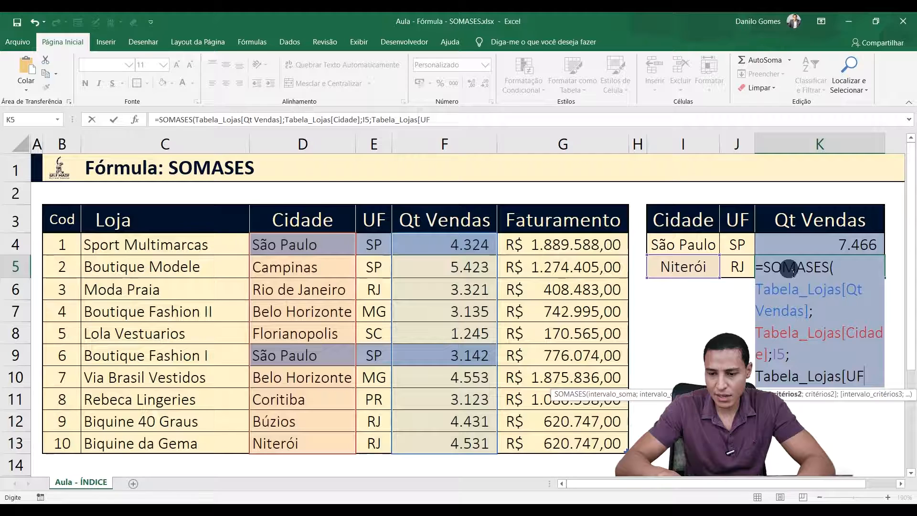
type("];")
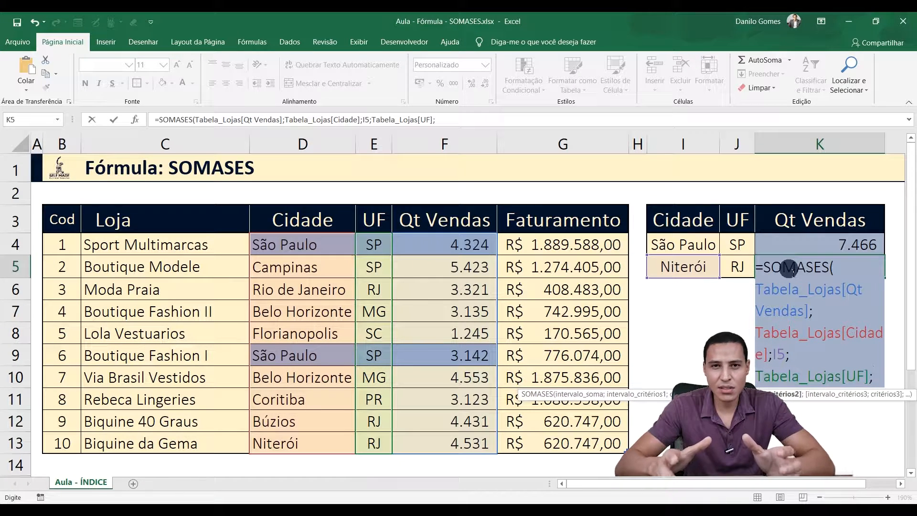
key("Left")
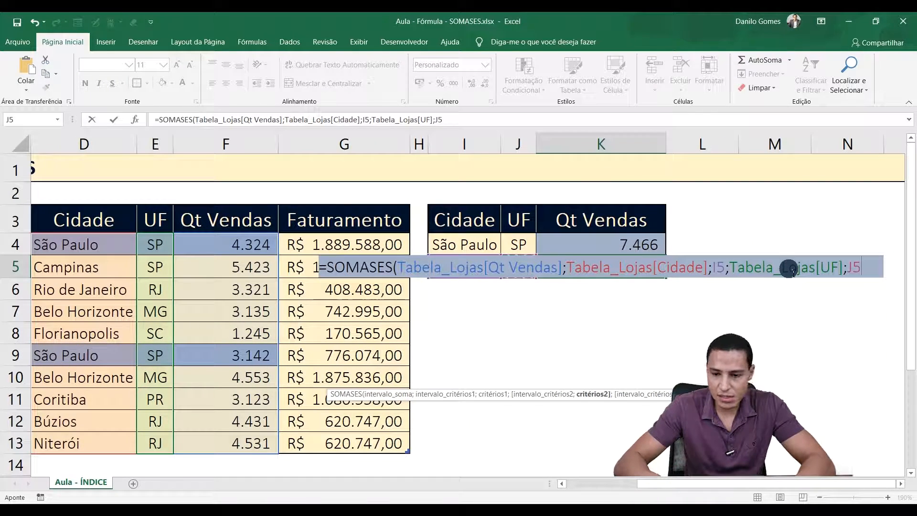
Step: Close the K5 SOMASES formula after its second condition and enter it
type(";")
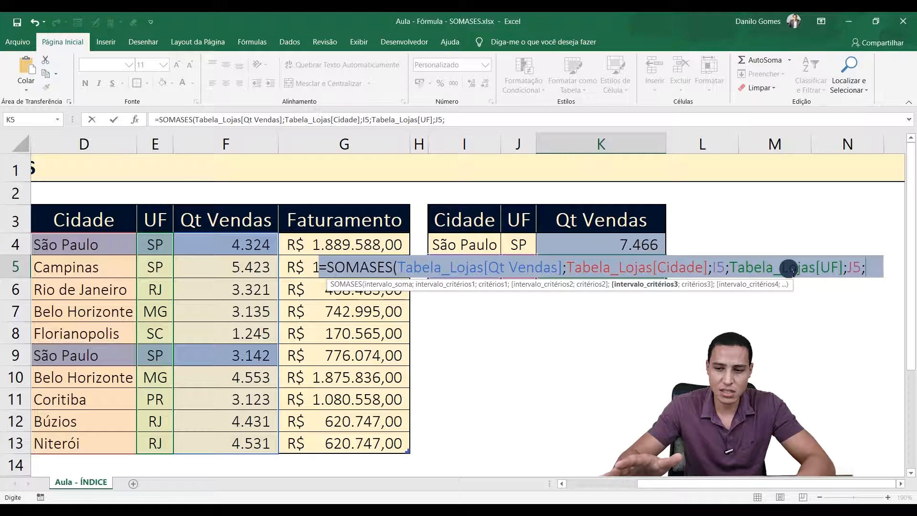
key("BackSpace")
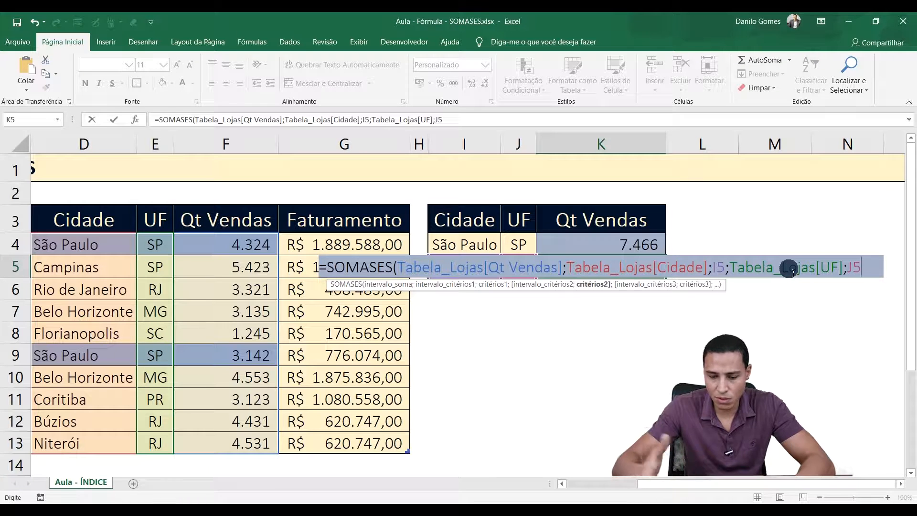
type(")")
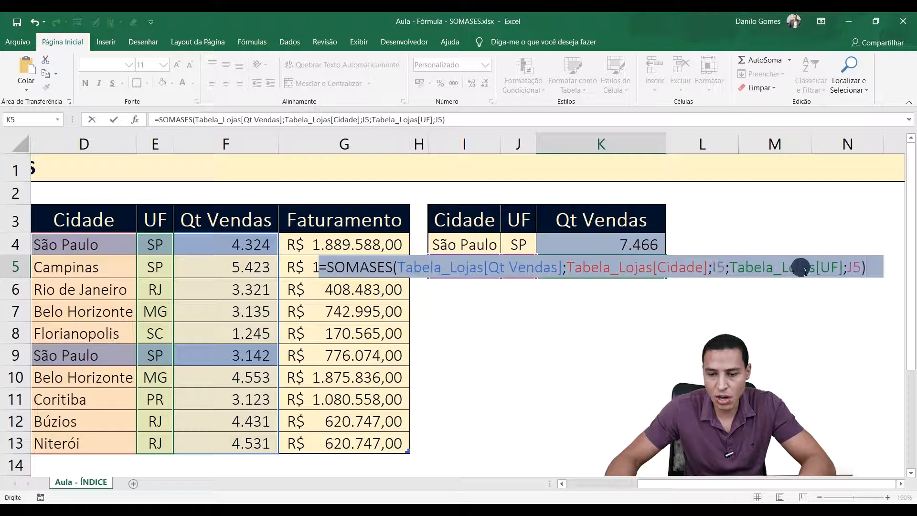
key("Return")
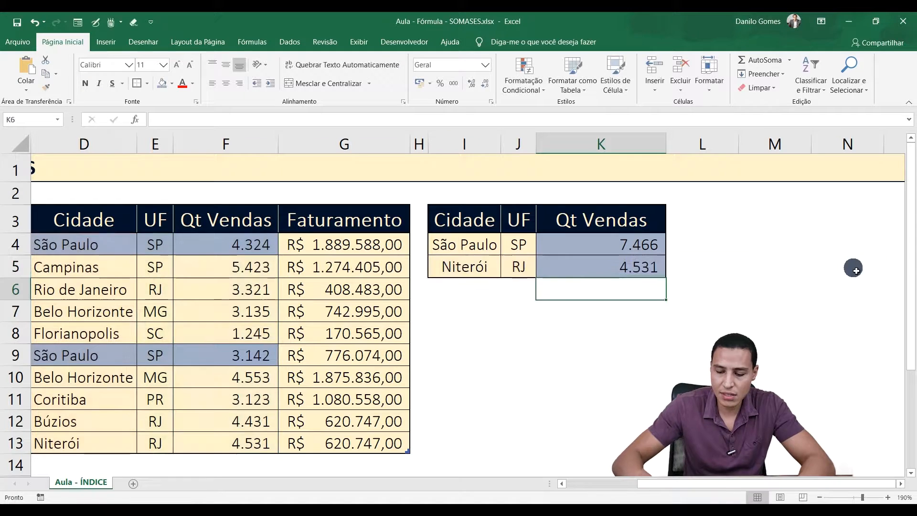
key("Up")
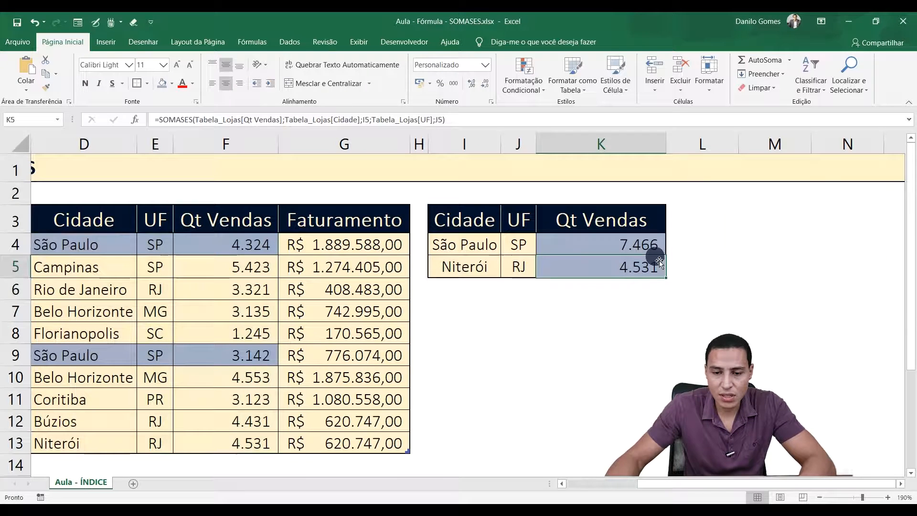
Step: Go through the Cidade column of the store table row by row from D5, looking for stores in Niterói
left_click_drag(695, 483, 625, 484)
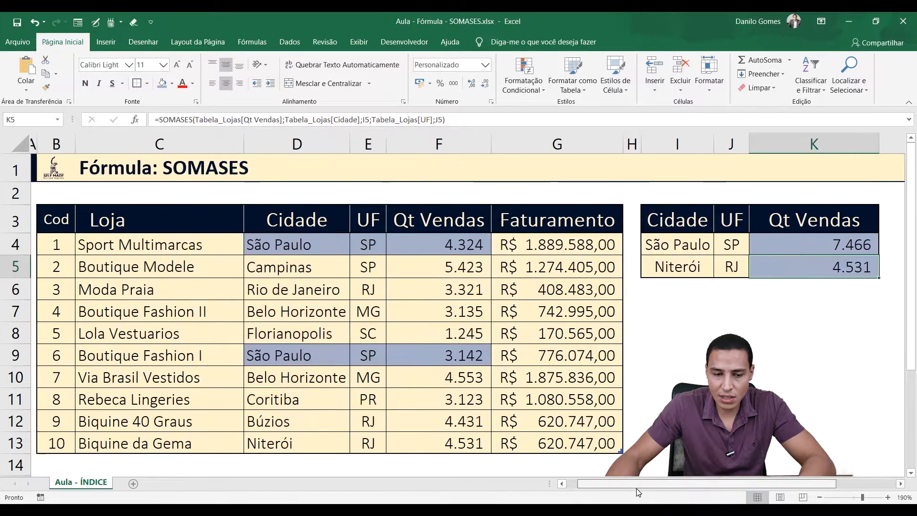
left_click(287, 273)
left_click(287, 290)
left_click(288, 312)
left_click(292, 336)
left_click(295, 356)
left_click(298, 377)
left_click(293, 399)
left_click(288, 422)
Step: Highlight the Niterói row's Cidade, UF and Qt Vendas cells, D13, E13 and F13, with the blue fill used for the São Paulo rows
left_click(293, 445)
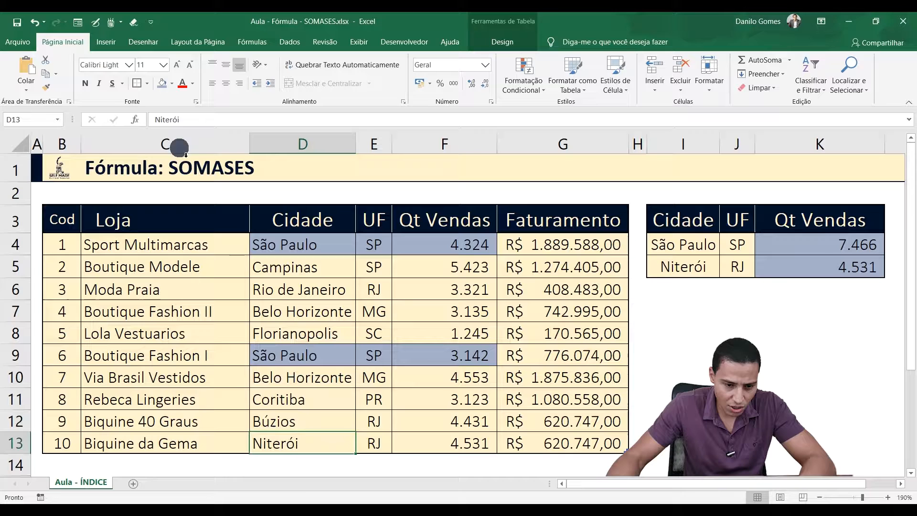
left_click(162, 84)
left_click(414, 437)
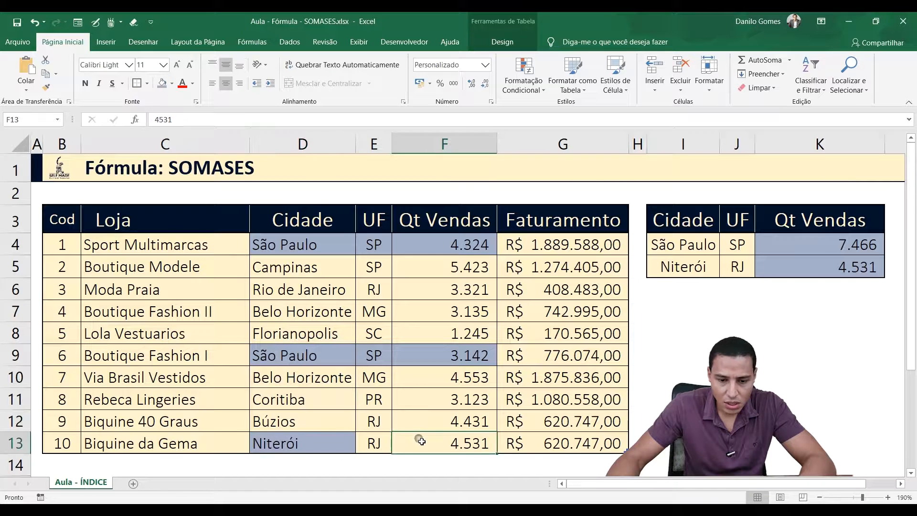
left_click(385, 443)
left_click(165, 86)
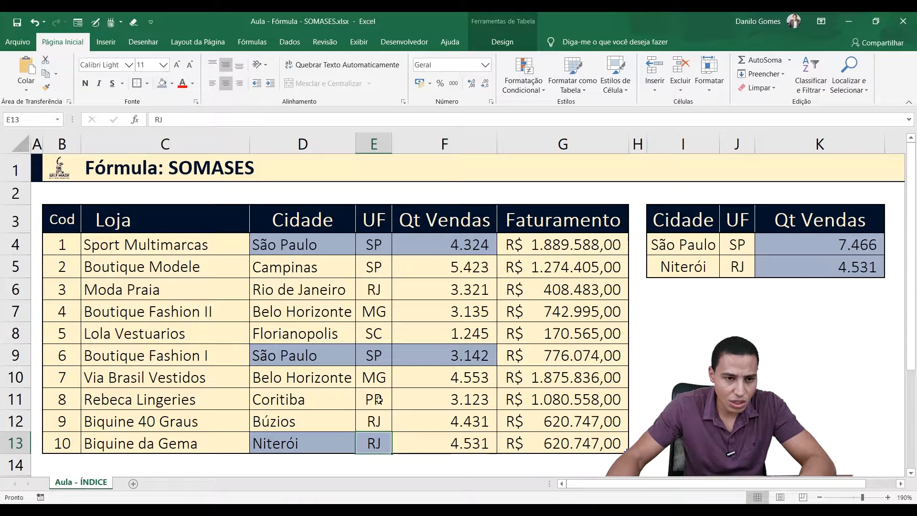
left_click(446, 436)
left_click(163, 84)
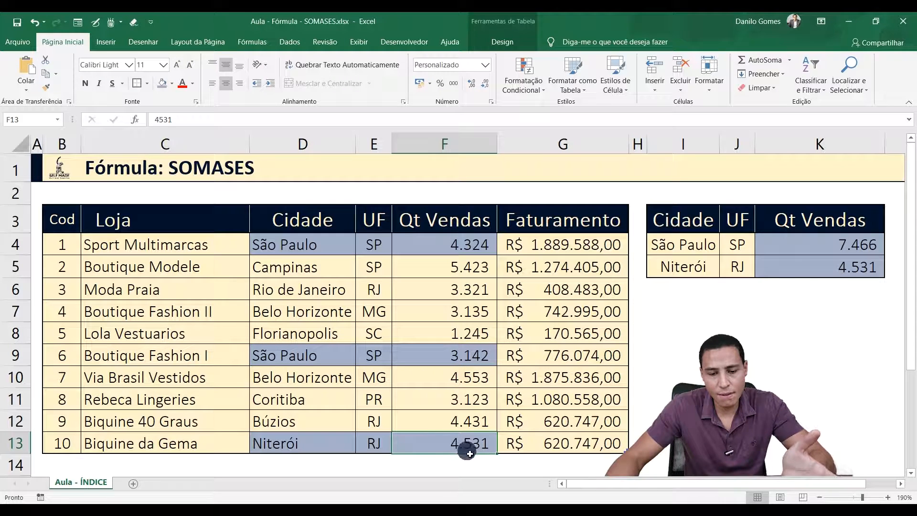
Step: Change the city of Biquine 40 Graus in D12 to Niterói and highlight D12:F12 with the same blue fill
left_click(317, 419)
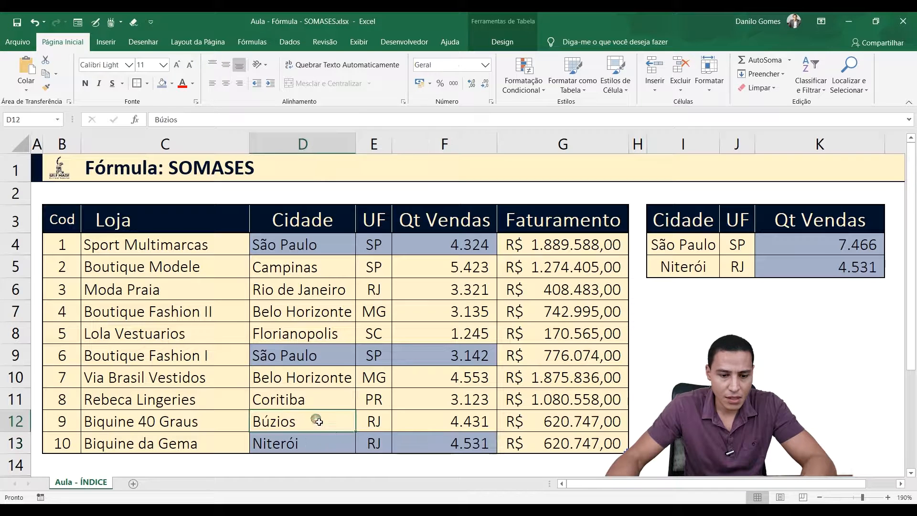
type("Niterói")
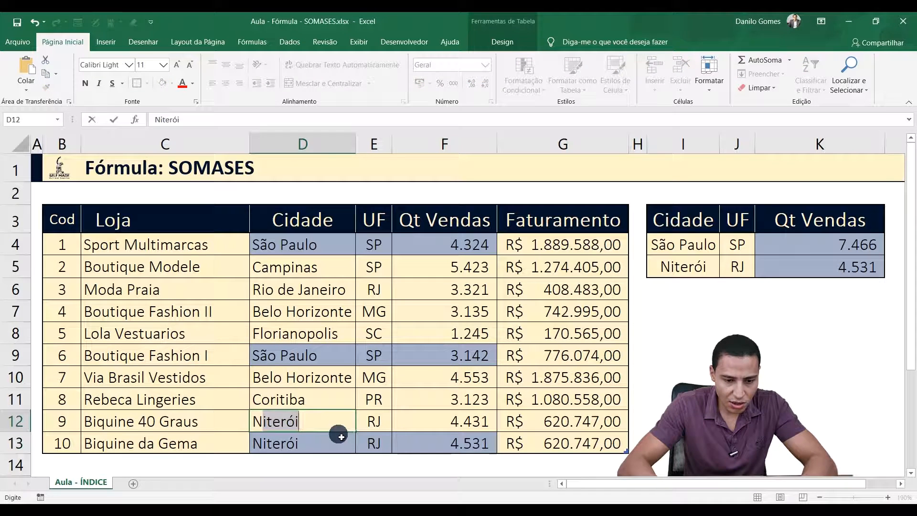
key("Return")
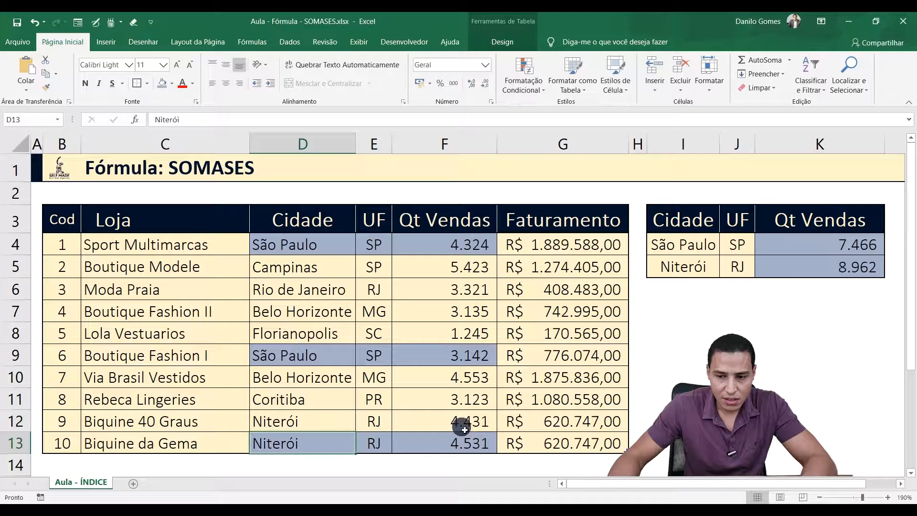
left_click_drag(322, 423, 430, 421)
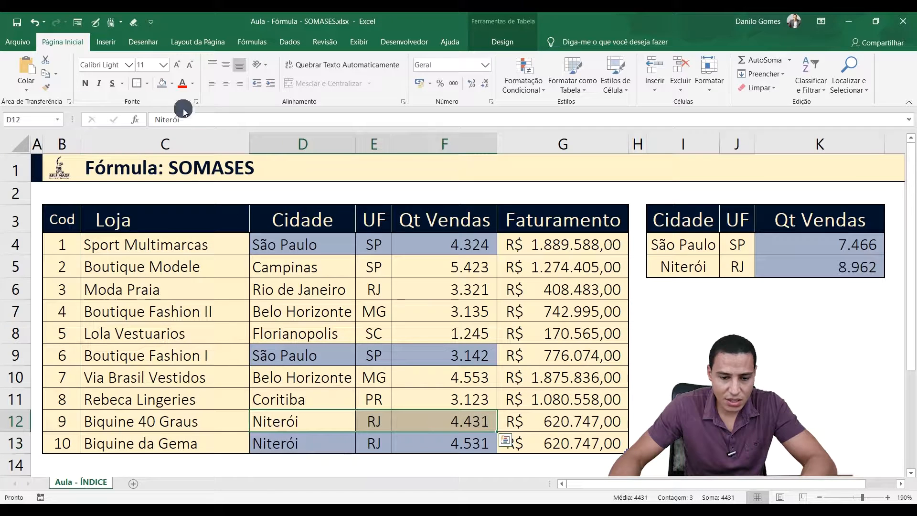
Step: Check the sum of the two Niterói Qt Vendas cells, F12 and F13, against the result in K5
left_click(449, 425)
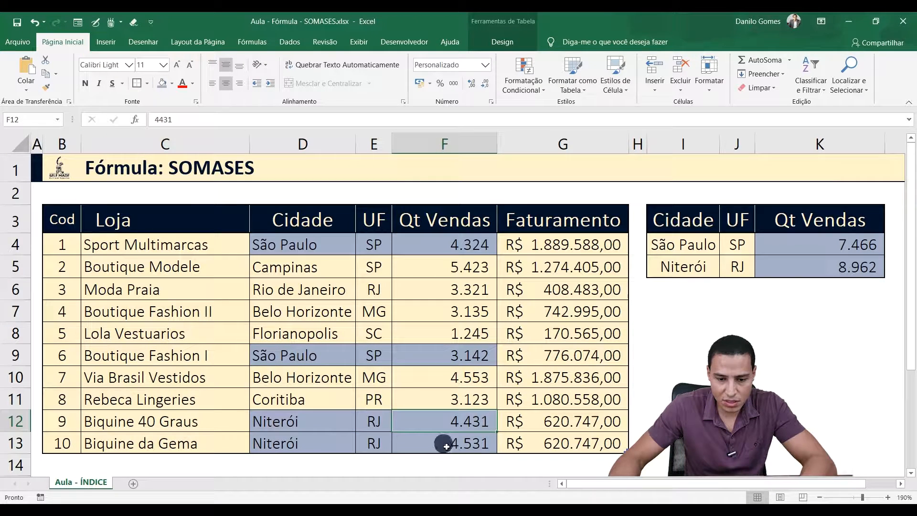
left_click(446, 446, "ctrl")
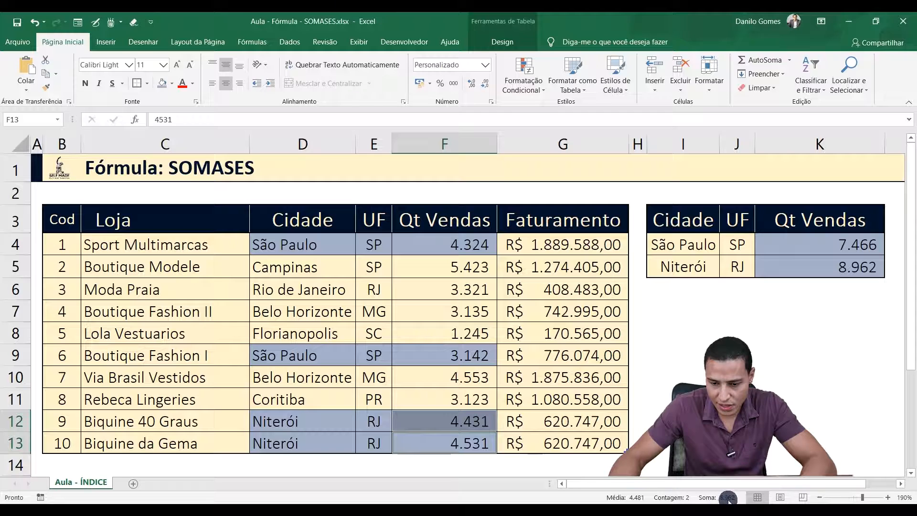
left_click(295, 308)
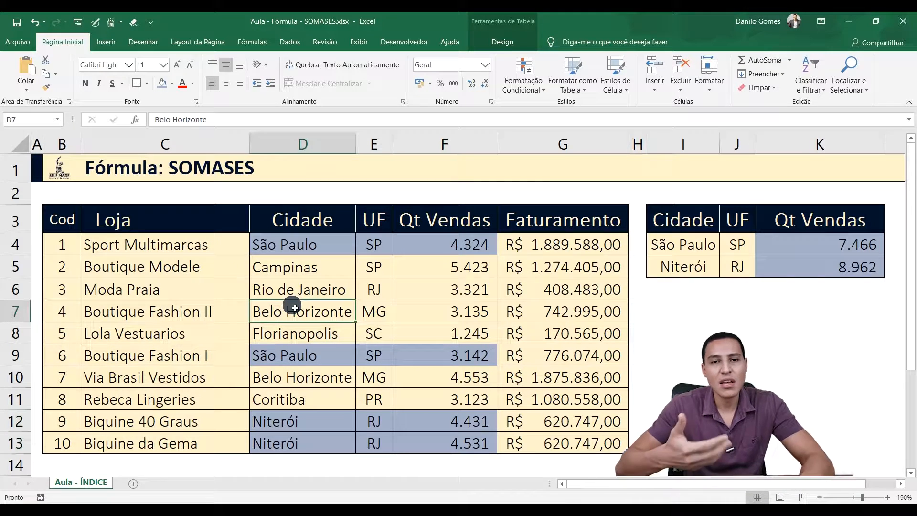